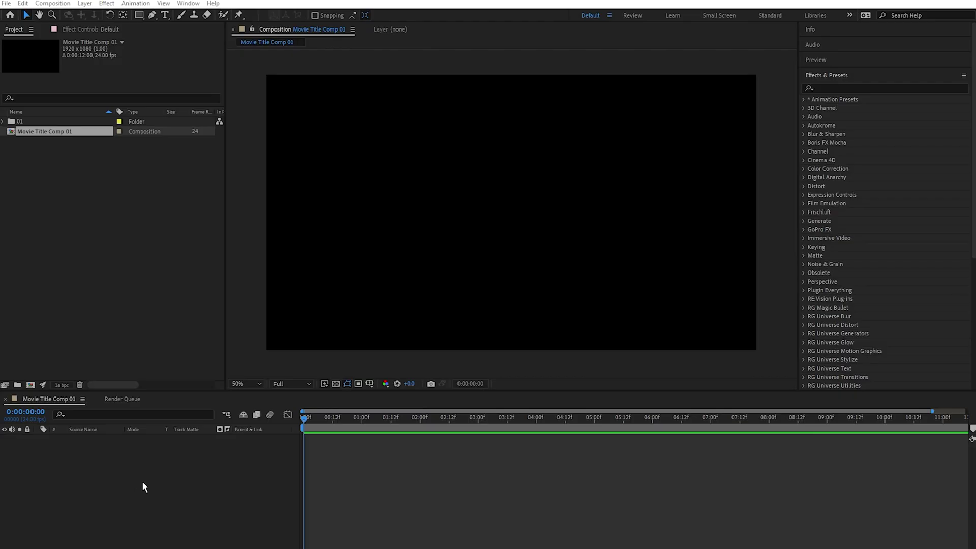
Step: Add a new text layer reading THE / CURSED / CARNIVAL on three lines
{"action": "right_click", "coordinate": [160, 478]}
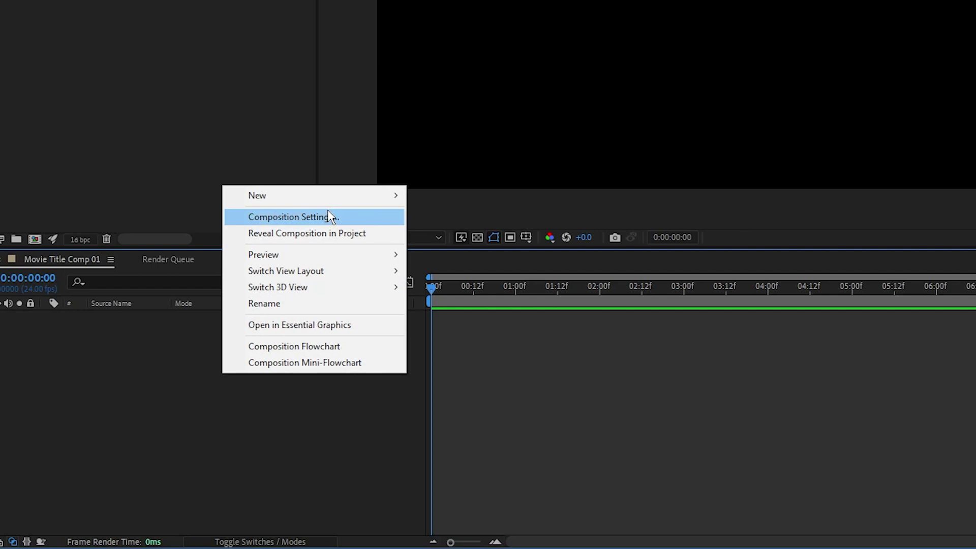
{"action": "mouse_move", "coordinate": [335, 196]}
{"action": "left_click", "coordinate": [450, 218]}
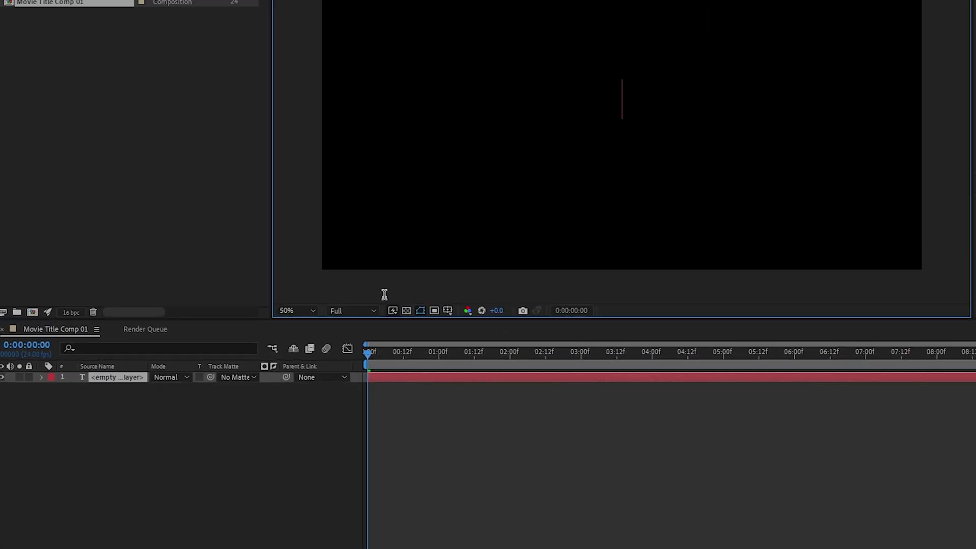
{"action": "type", "text": "the"}
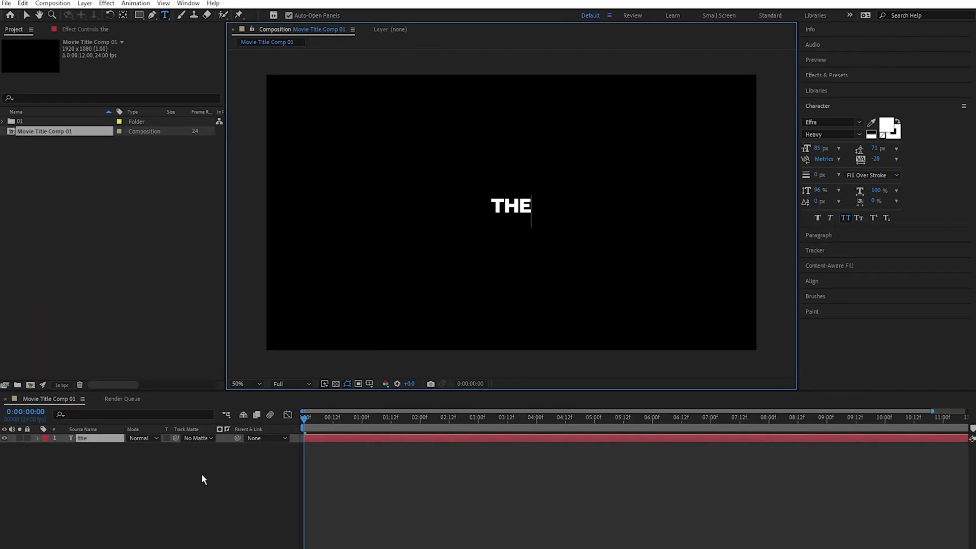
{"action": "key", "text": "Return"}
{"action": "type", "text": "cursed"}
{"action": "key", "text": "Return"}
{"action": "type", "text": "carnival"}
Step: Centre the title horizontally and vertically, and size each line larger than the one above
{"action": "left_click", "coordinate": [849, 280]}
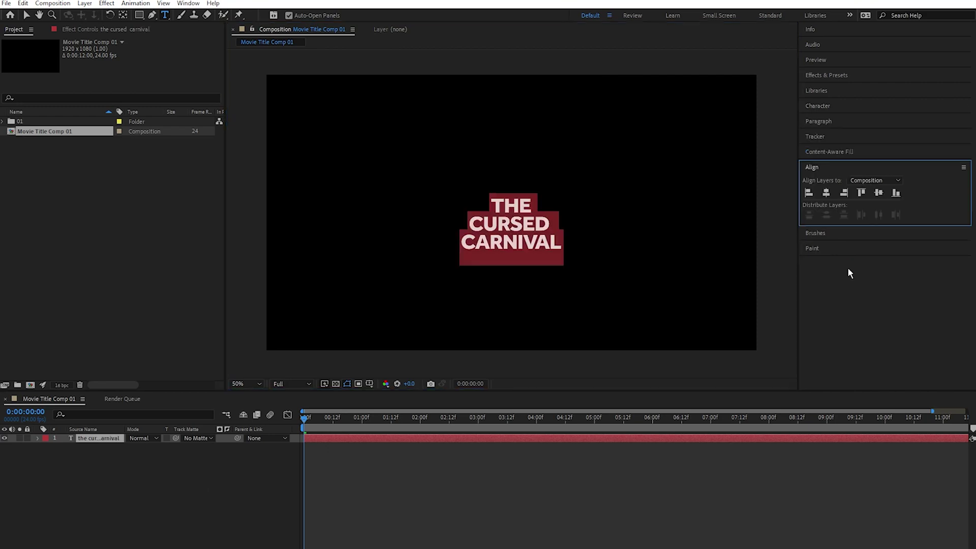
{"action": "left_click", "coordinate": [827, 194]}
{"action": "left_click", "coordinate": [878, 194]}
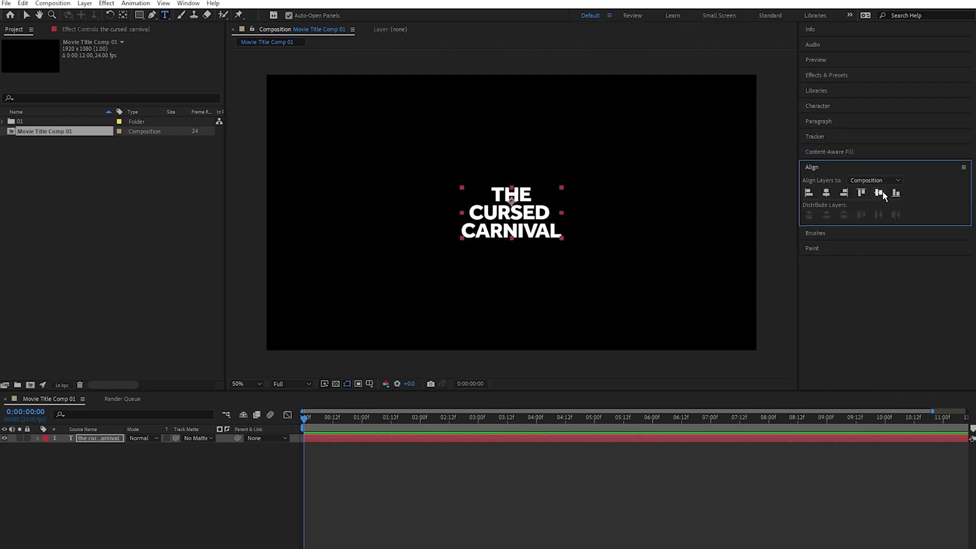
{"action": "left_click", "coordinate": [823, 148]}
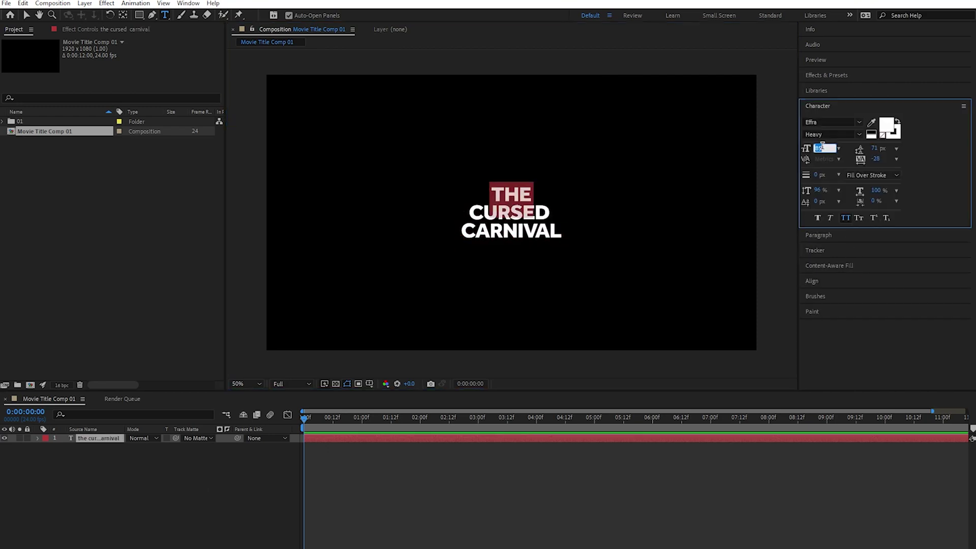
{"action": "key", "text": "Return"}
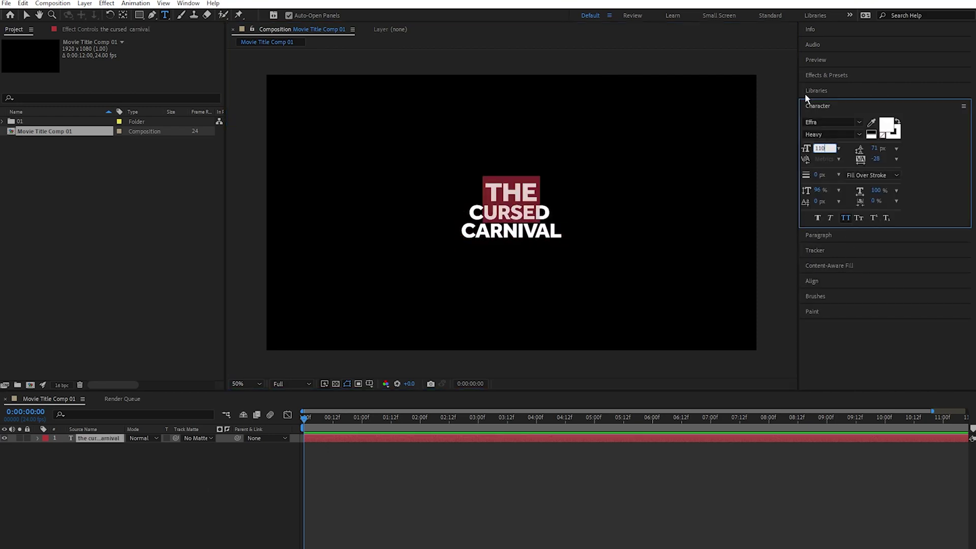
{"action": "left_click", "coordinate": [772, 193]}
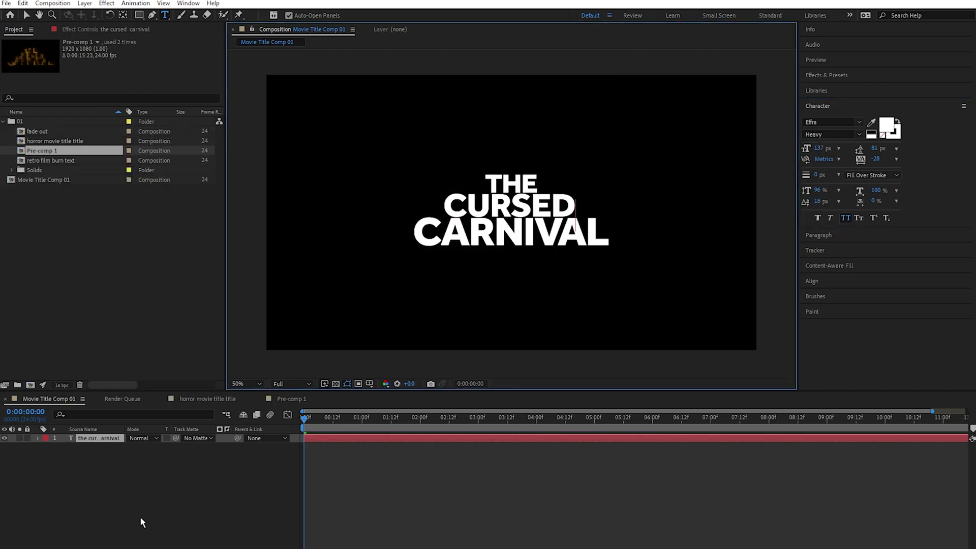
{"action": "left_click", "coordinate": [169, 505]}
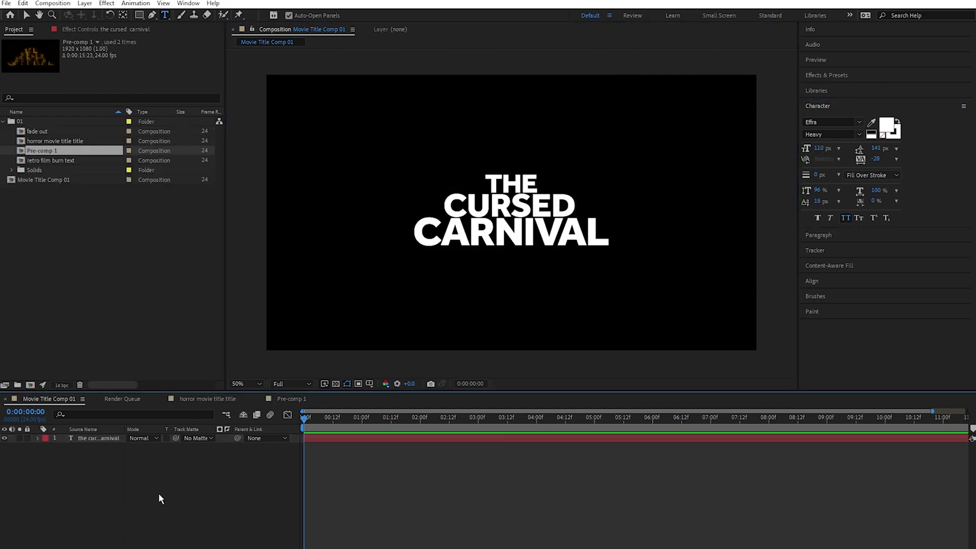
Step: Create a full-frame 1920×1080 black solid, Black Solid 3, in the comp
{"action": "right_click", "coordinate": [136, 461]}
{"action": "mouse_move", "coordinate": [162, 468]}
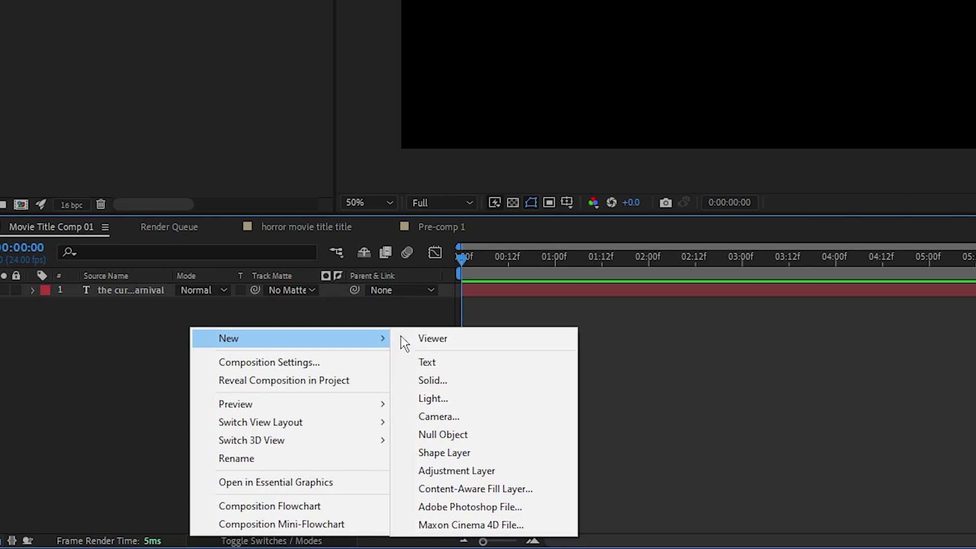
{"action": "left_click", "coordinate": [287, 494]}
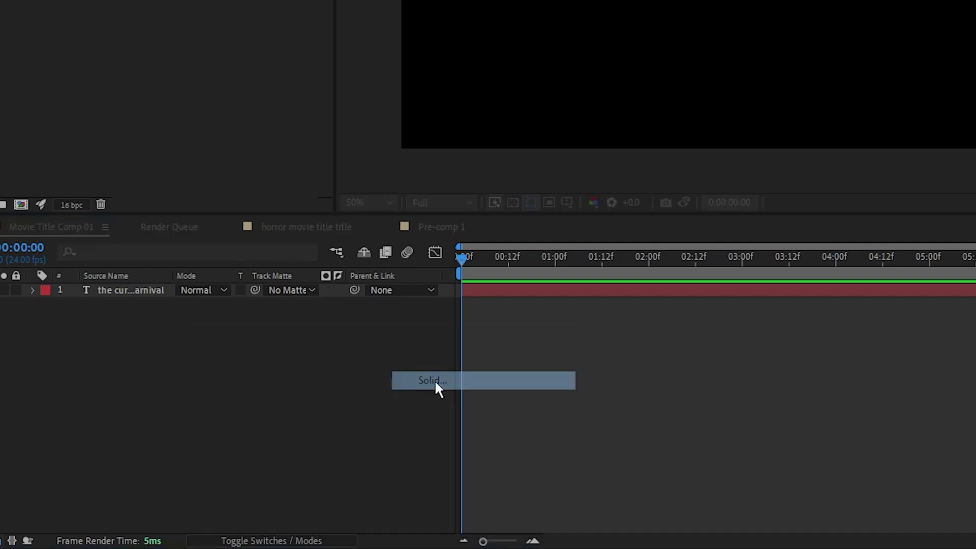
{"action": "left_click", "coordinate": [499, 318]}
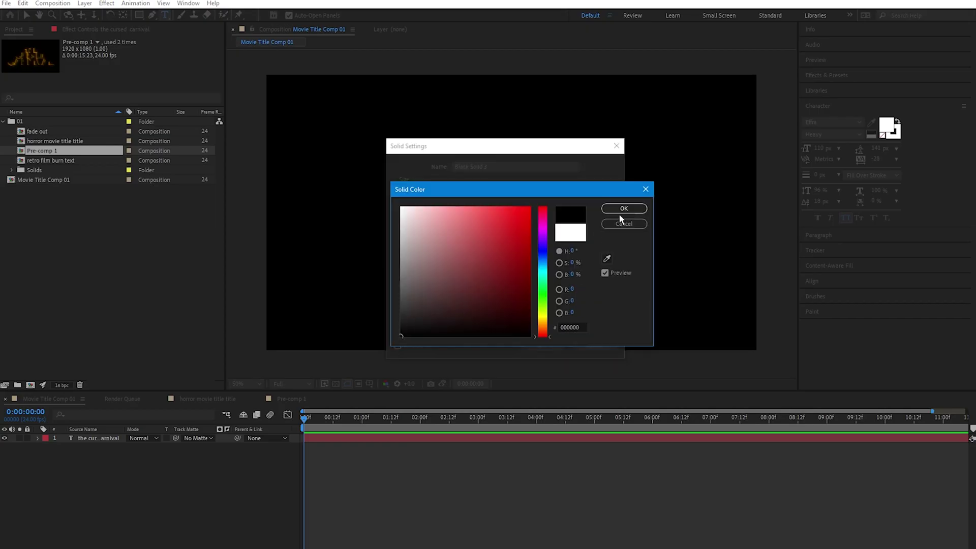
{"action": "left_click", "coordinate": [624, 209]}
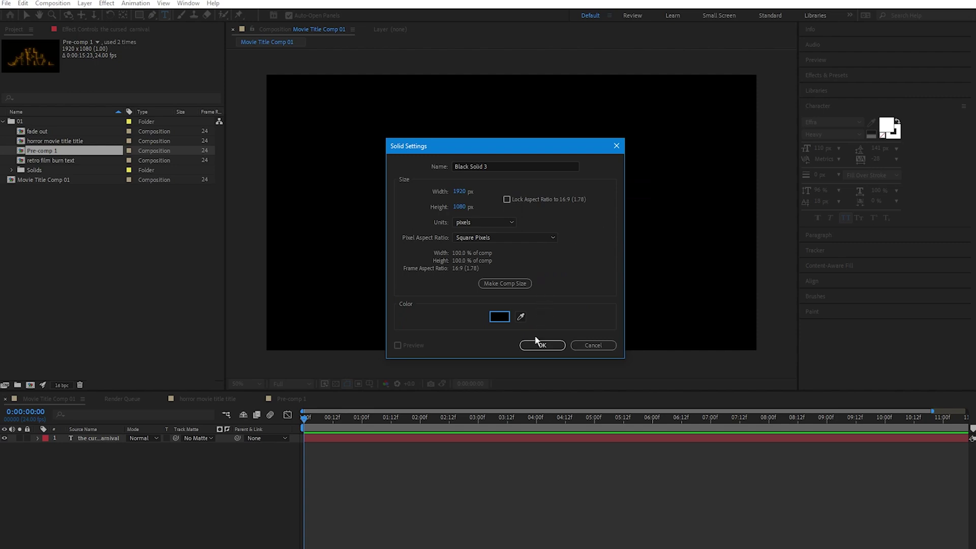
{"action": "left_click", "coordinate": [549, 346]}
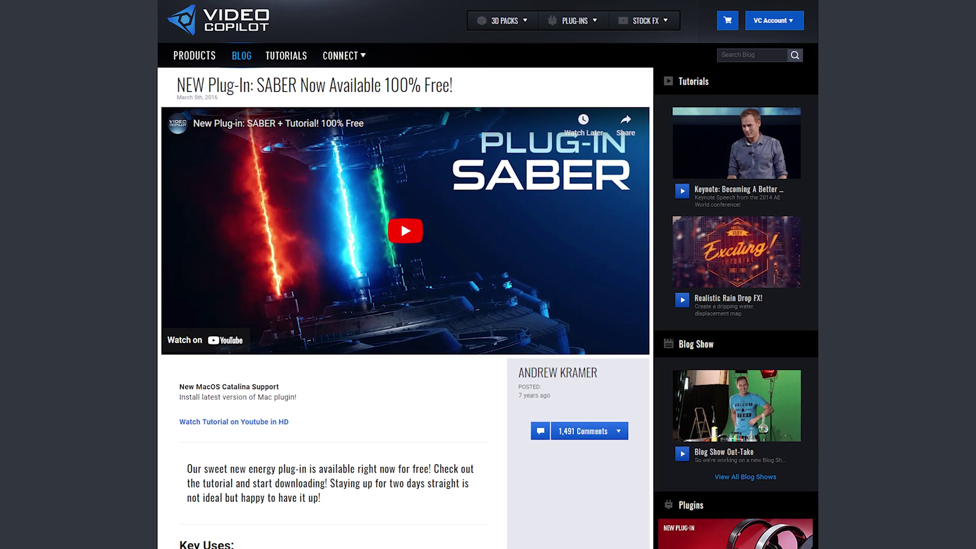
Step: Apply the Video Copilot Saber effect to Black Solid 3
{"action": "left_click", "coordinate": [108, 438]}
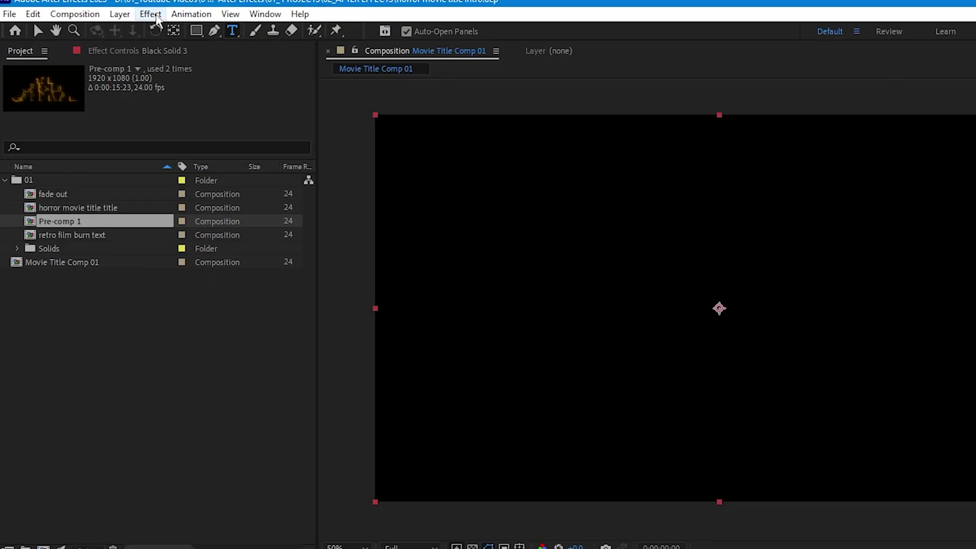
{"action": "left_click", "coordinate": [106, 4]}
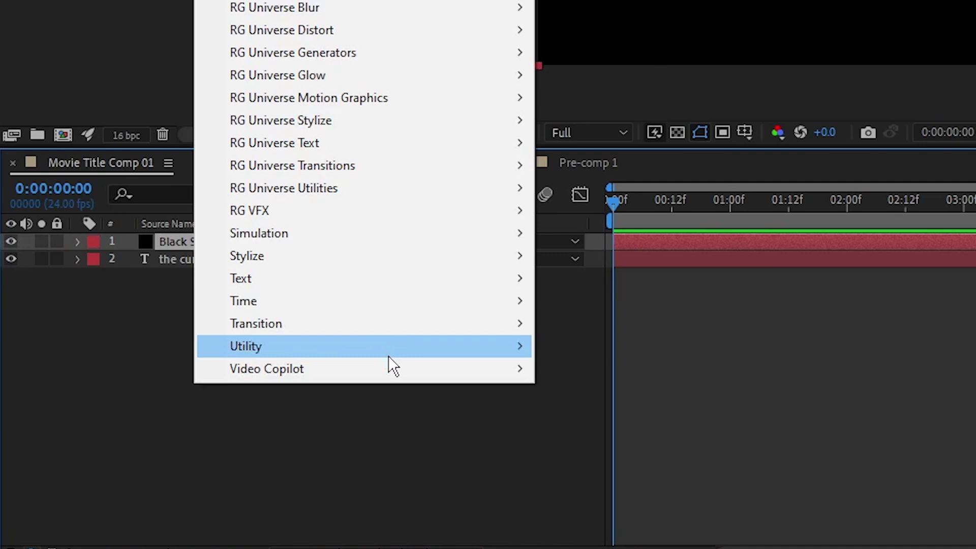
{"action": "mouse_move", "coordinate": [393, 375]}
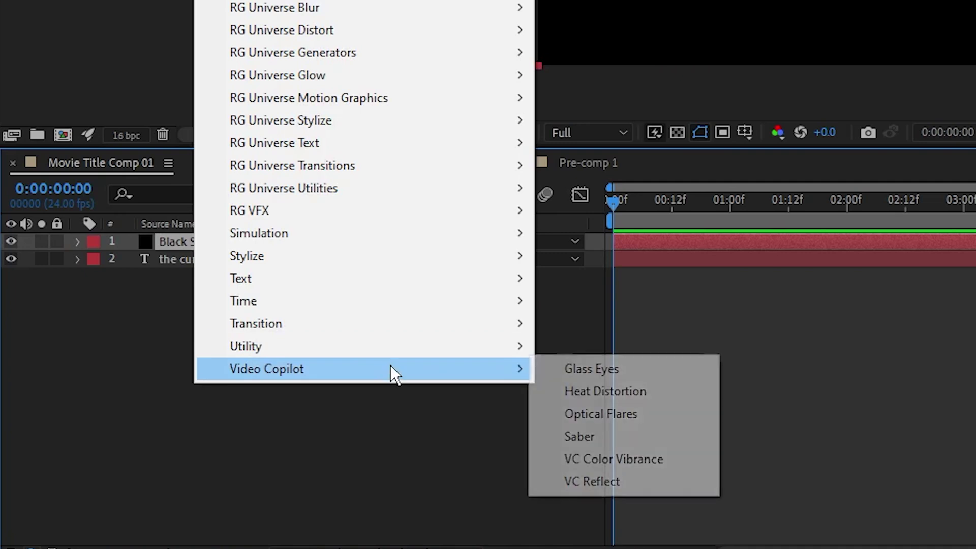
{"action": "left_click", "coordinate": [598, 437]}
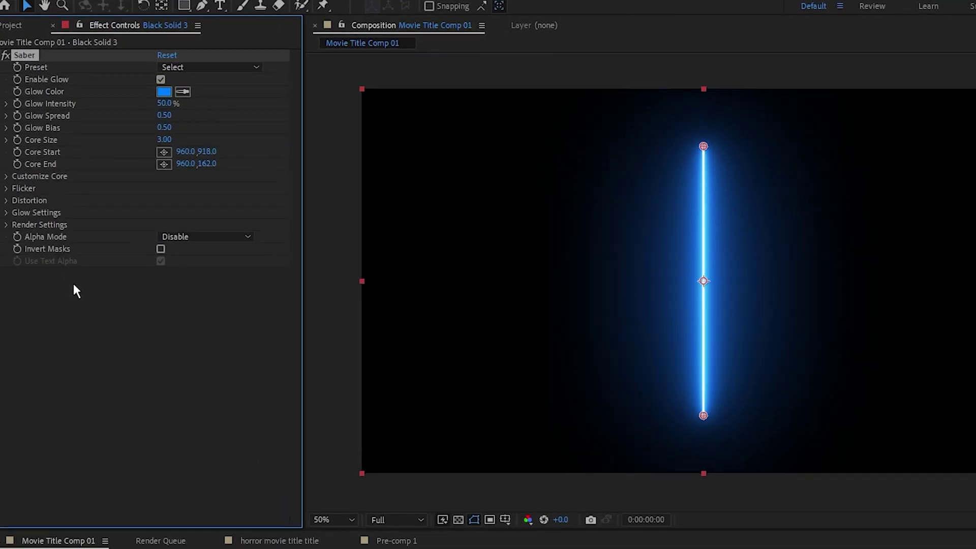
Step: Set the Saber Core Type to Text Layer, using the 'the cursed carnival' layer
{"action": "left_click", "coordinate": [7, 176]}
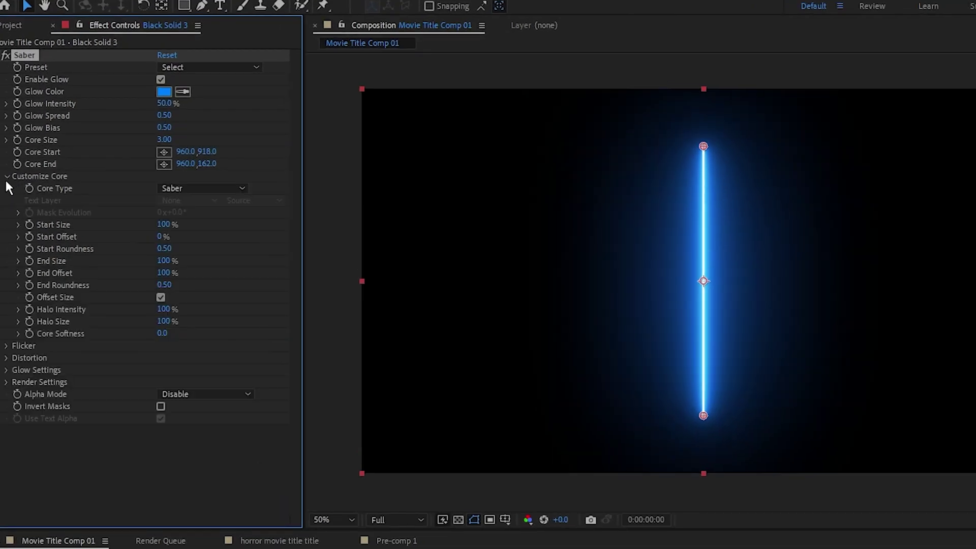
{"action": "left_click", "coordinate": [196, 188]}
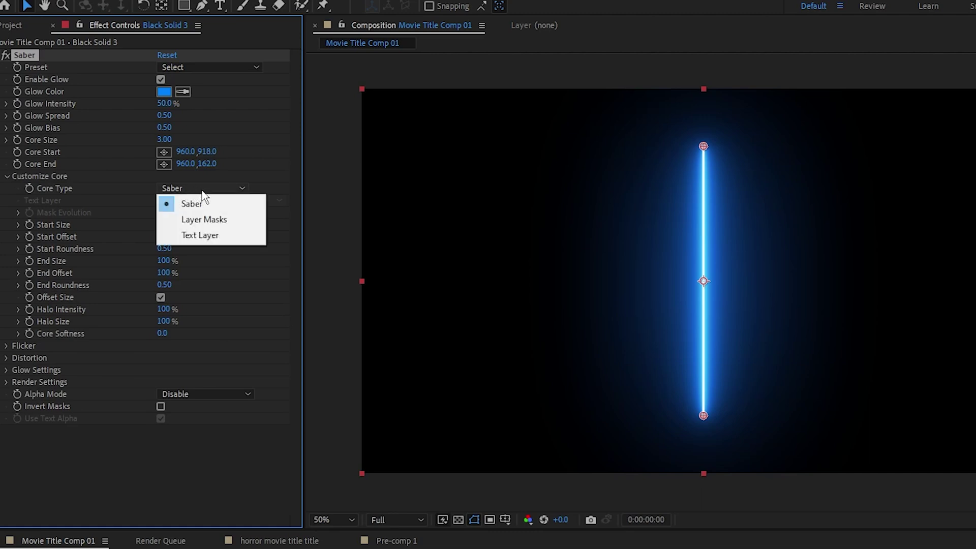
{"action": "left_click", "coordinate": [215, 237]}
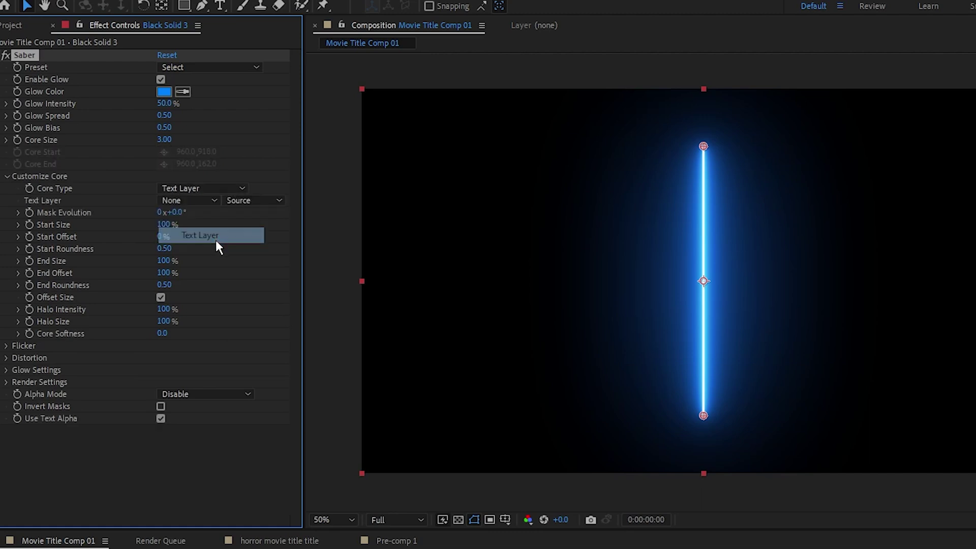
{"action": "left_click", "coordinate": [207, 200]}
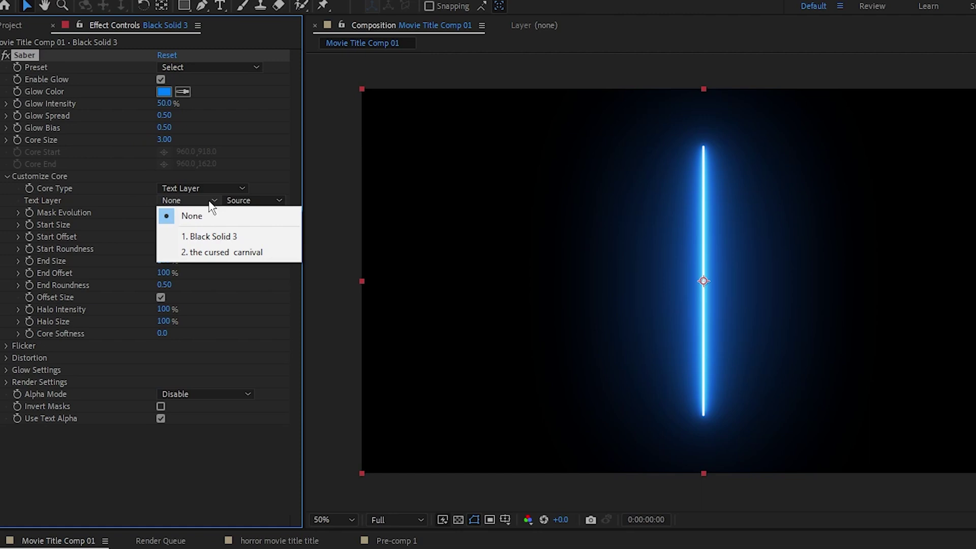
{"action": "left_click", "coordinate": [236, 253]}
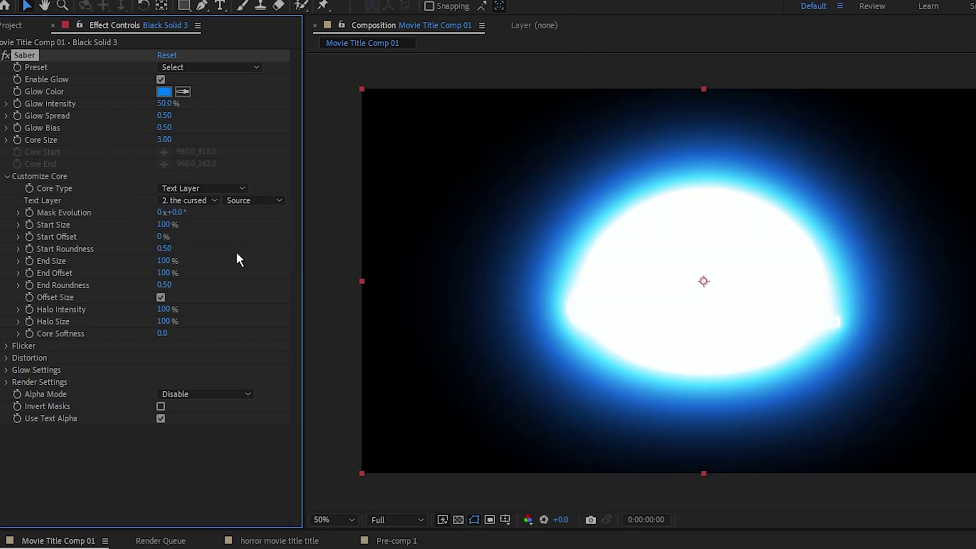
{"action": "left_click", "coordinate": [246, 69]}
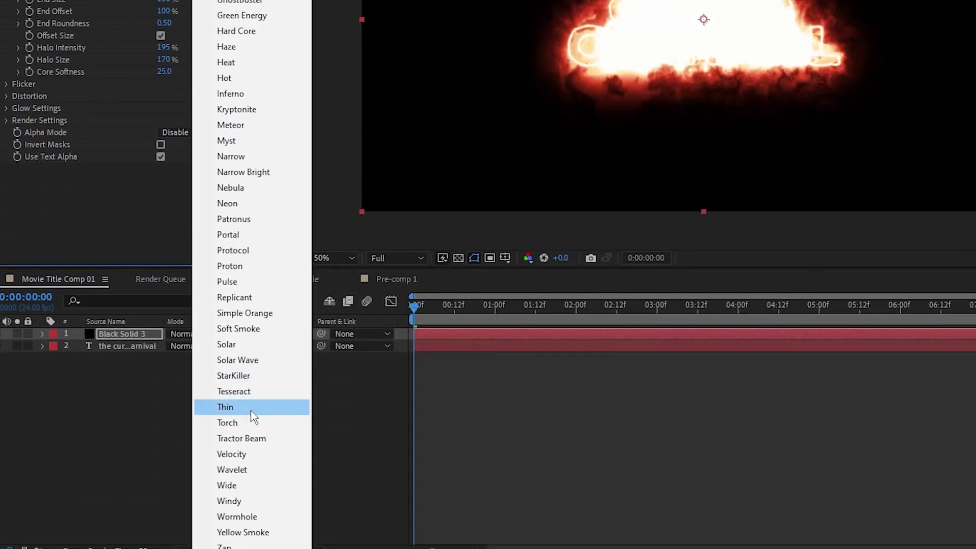
Step: Apply the Thin Saber preset with 22% Glow Intensity and 0.09 Glow Spread
{"action": "left_click", "coordinate": [261, 406]}
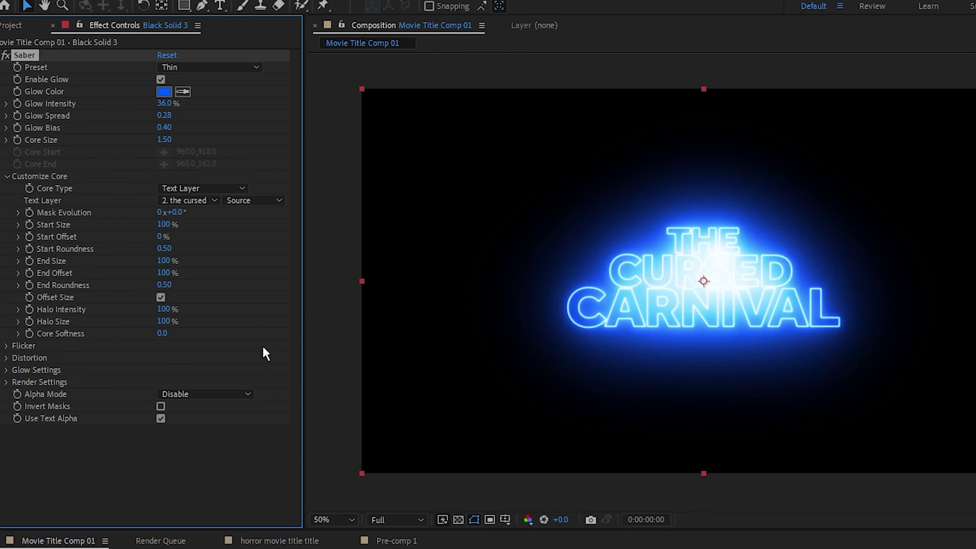
{"action": "left_click", "coordinate": [168, 102]}
{"action": "type", "text": "22"}
{"action": "key", "text": "Tab"}
{"action": "type", "text": "0.09"}
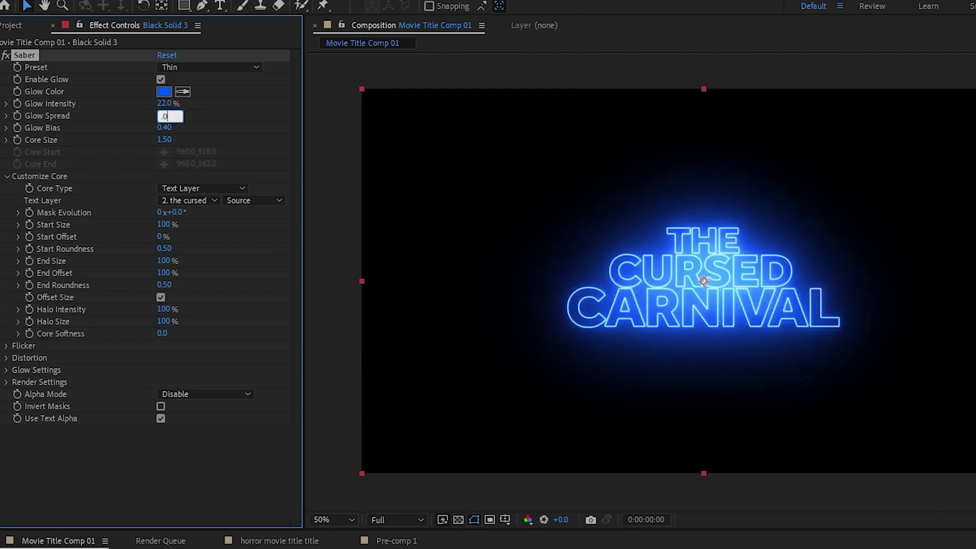
{"action": "key", "text": "Return"}
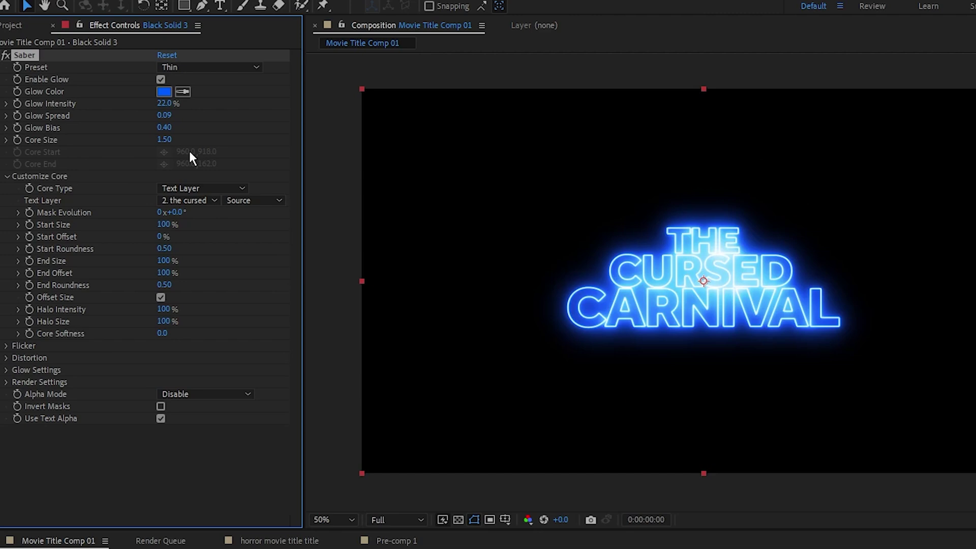
Step: Set the Saber Glow Bias to 0.45 and Core Size to 0.95
{"action": "left_click", "coordinate": [164, 128]}
{"action": "key", "text": "BackSpace"}
{"action": "key", "text": "Return"}
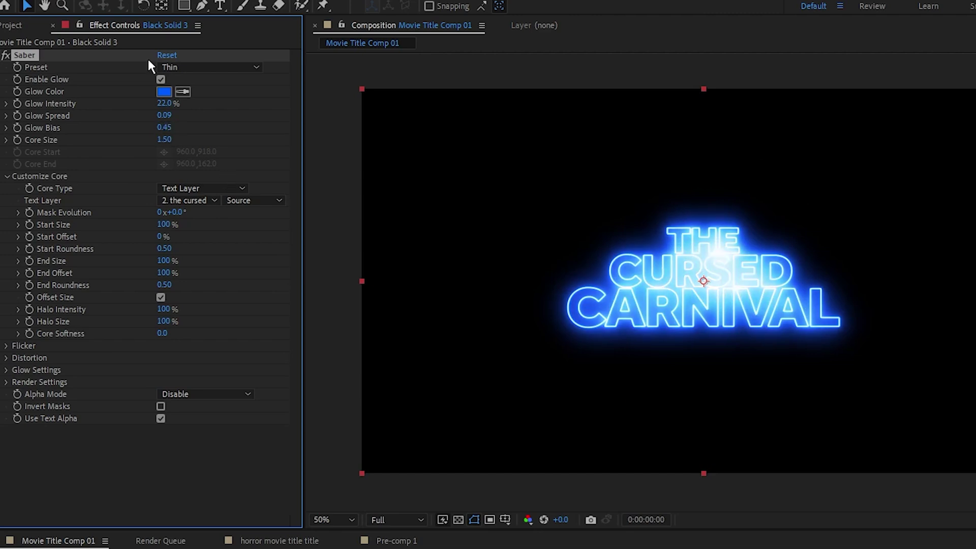
{"action": "left_click", "coordinate": [164, 140]}
{"action": "type", "text": ".9"}
{"action": "type", "text": "5"}
{"action": "key", "text": "Return"}
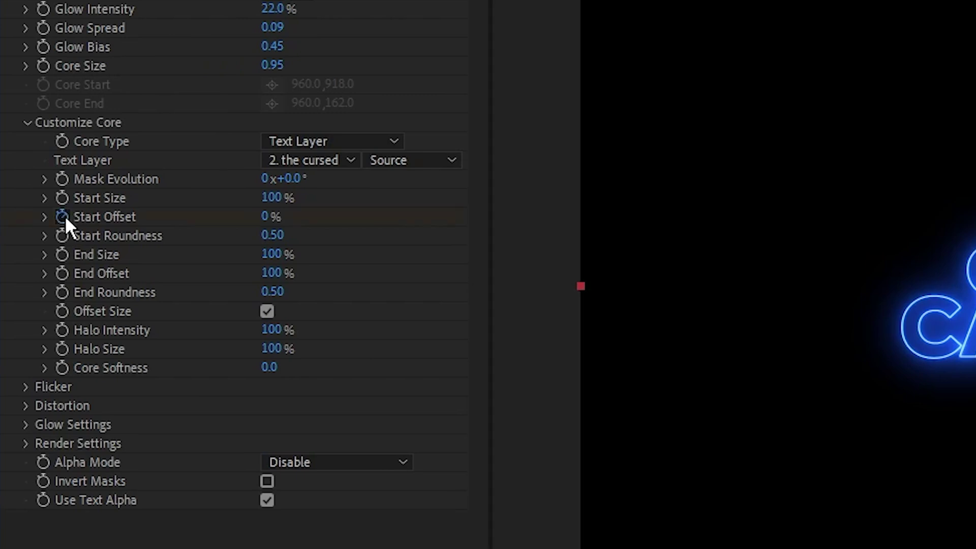
Step: Keyframe the Saber Start Offset at 65% and play the title reveal from the start
{"action": "left_click", "coordinate": [62, 217]}
{"action": "left_click", "coordinate": [268, 217]}
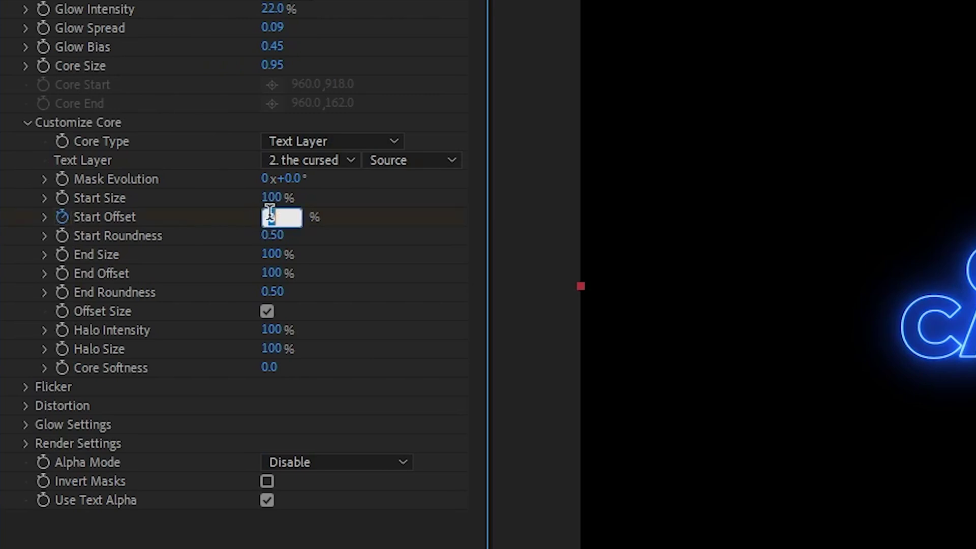
{"action": "type", "text": "65"}
{"action": "key", "text": "Return"}
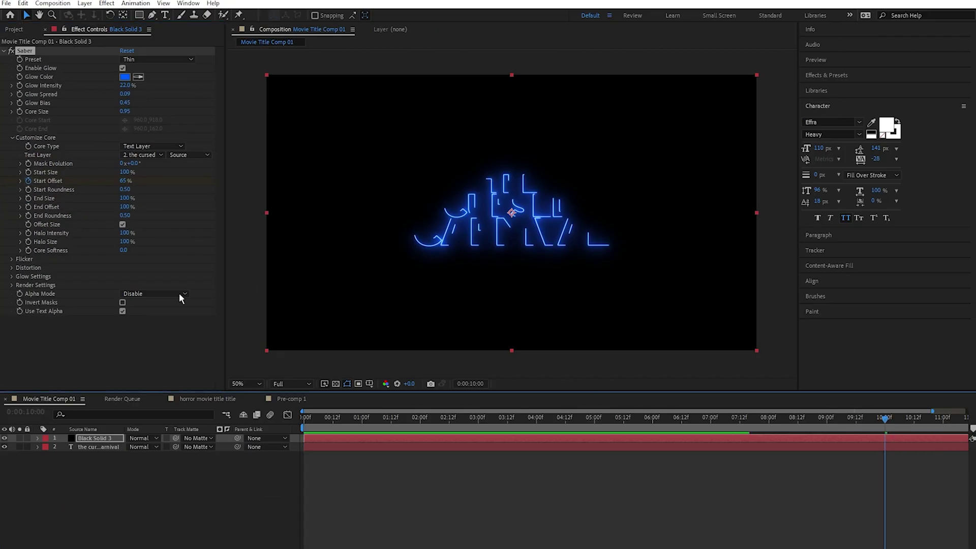
{"action": "key", "text": "ctrl+z"}
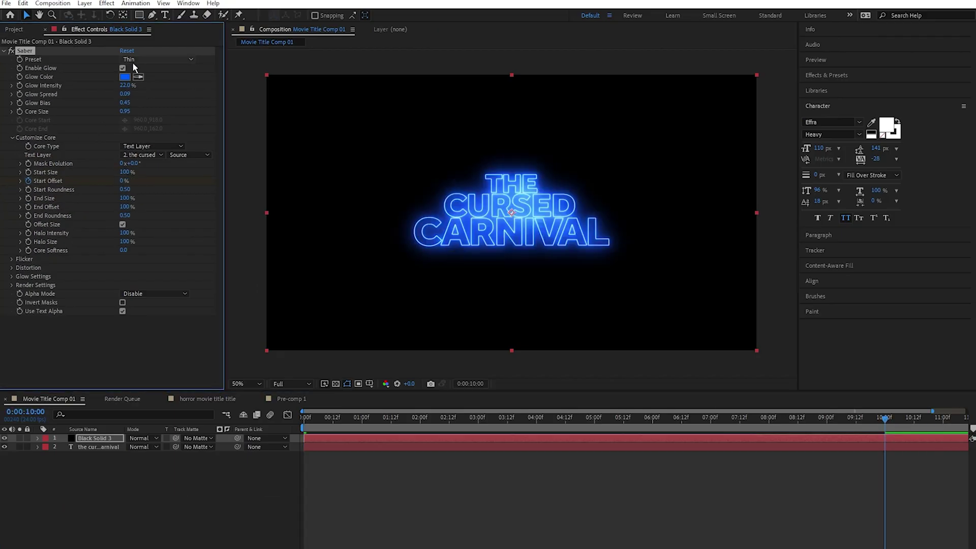
{"action": "key", "text": "ctrl+shift+z"}
{"action": "key", "text": "space"}
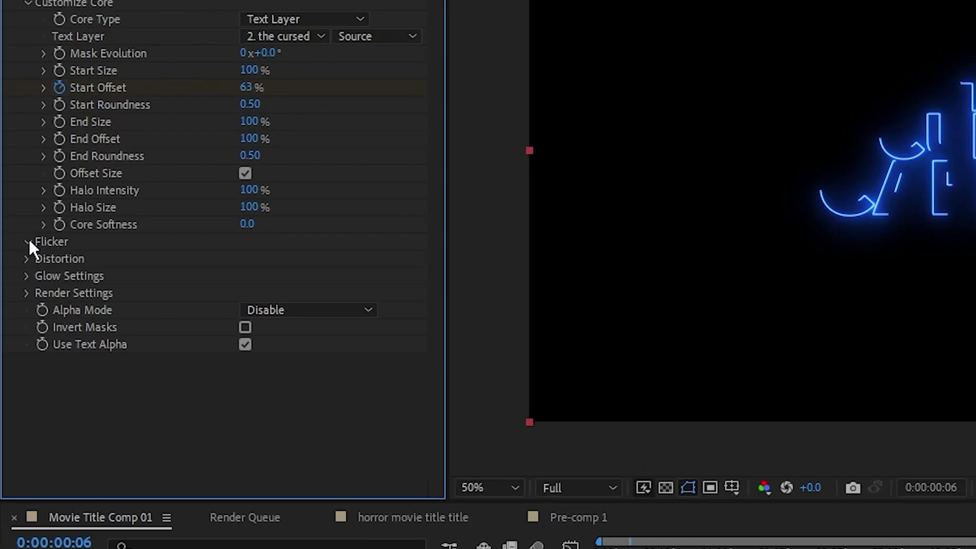
Step: Set Saber Flicker to 50% intensity and 0.90 speed with Mask Randomization on
{"action": "left_click", "coordinate": [12, 259]}
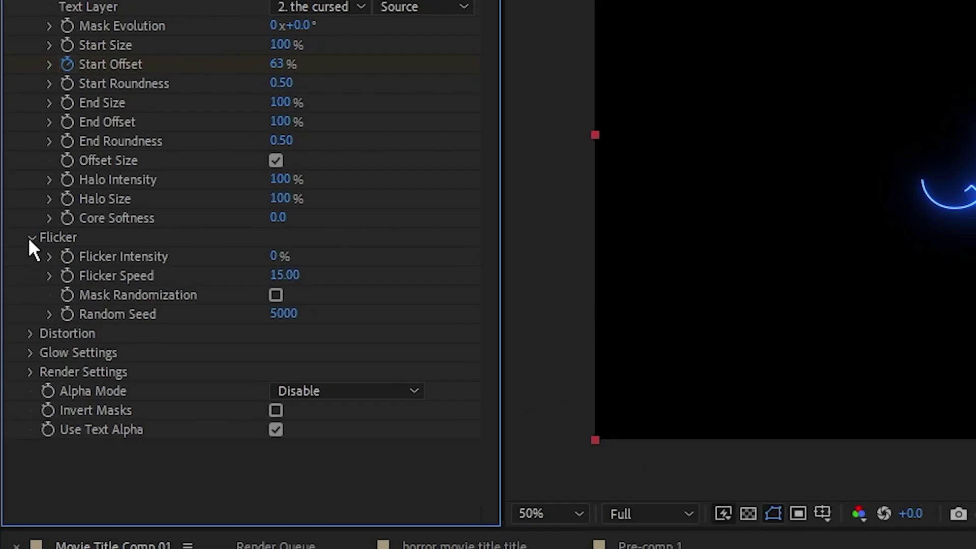
{"action": "left_click", "coordinate": [274, 256]}
{"action": "type", "text": "5"}
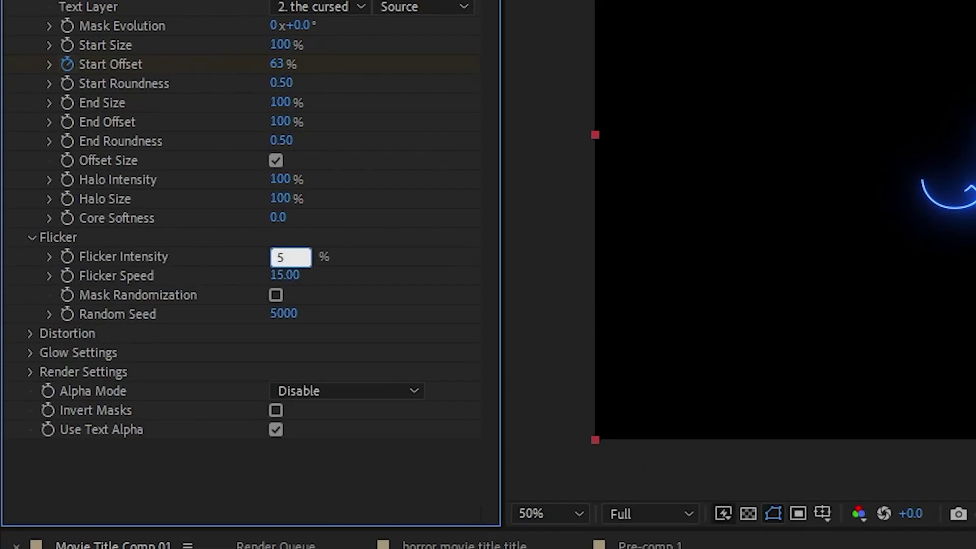
{"action": "type", "text": "0"}
{"action": "key", "text": "Return"}
{"action": "key", "text": "Tab"}
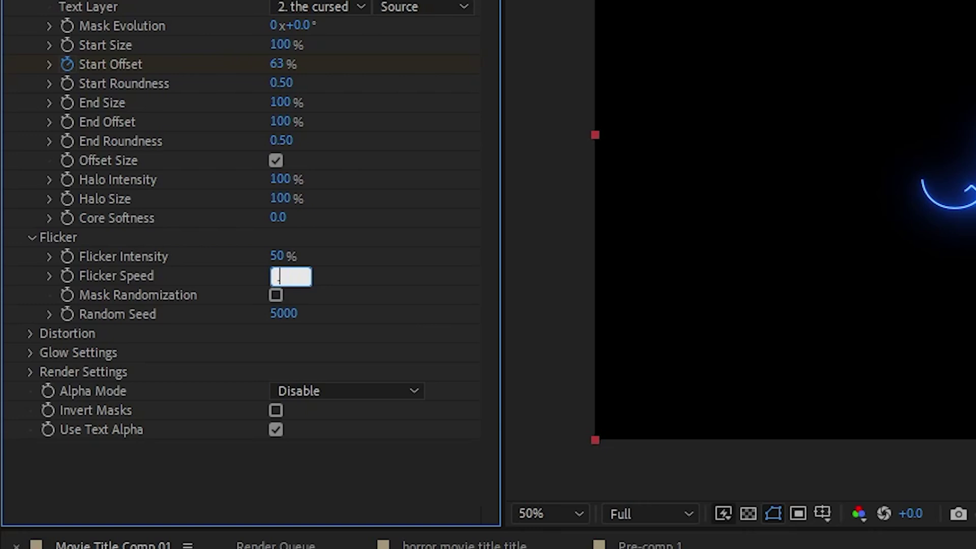
{"action": "type", "text": "0.90"}
{"action": "key", "text": "Return"}
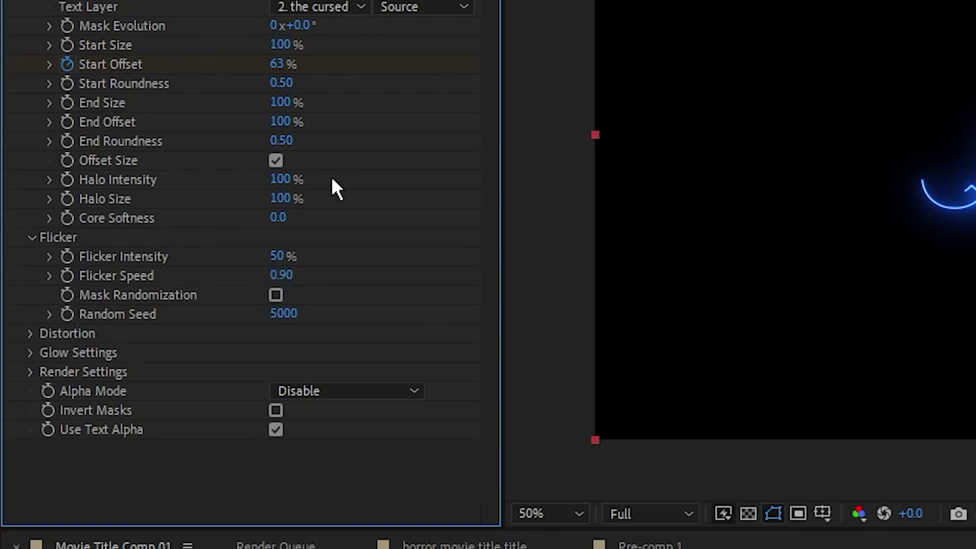
{"action": "left_click", "coordinate": [276, 294]}
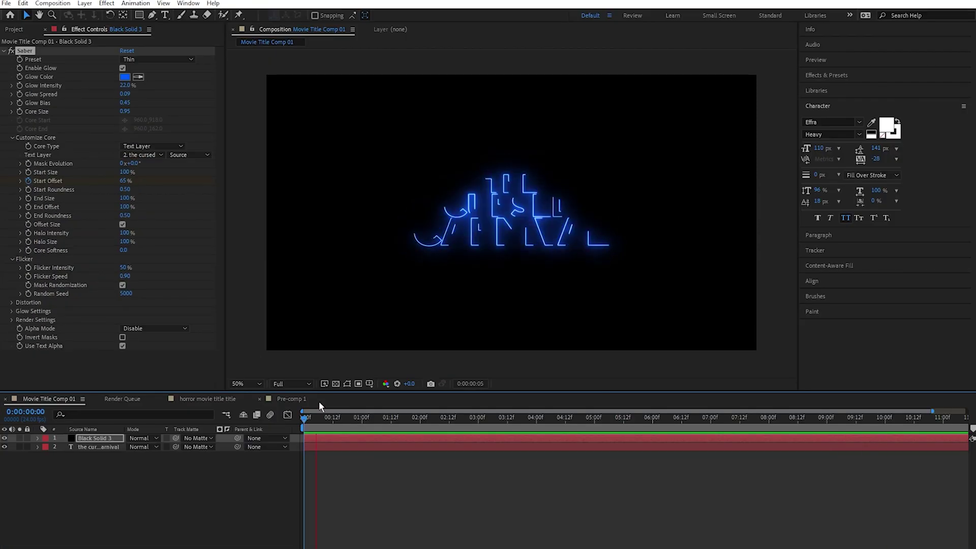
{"action": "key", "text": "space"}
Step: Set Saber Render Settings to Gamma 0.8, Brightness 0.55 and Saturation 1.5
{"action": "left_click", "coordinate": [12, 320]}
{"action": "scroll", "coordinate": [13, 319], "scroll_direction": "down", "scroll_amount": 1}
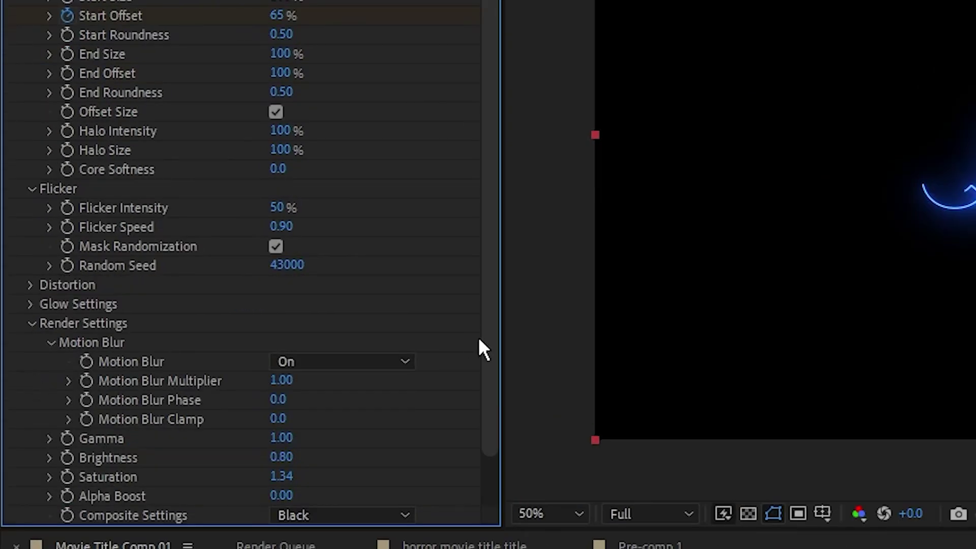
{"action": "scroll", "coordinate": [480, 340], "scroll_direction": "down", "scroll_amount": 2}
{"action": "left_click", "coordinate": [281, 380]}
{"action": "type", "text": ".8"}
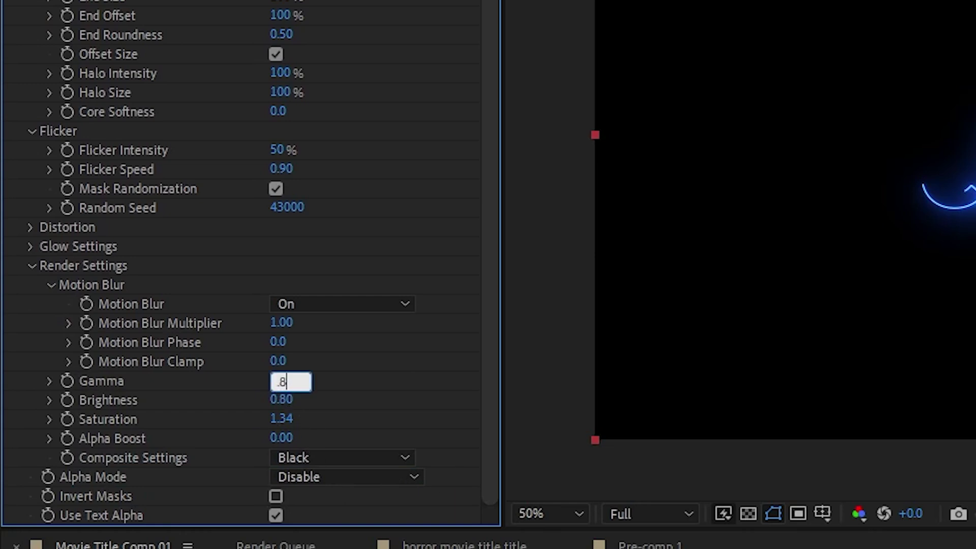
{"action": "key", "text": "Return"}
{"action": "left_click", "coordinate": [281, 400]}
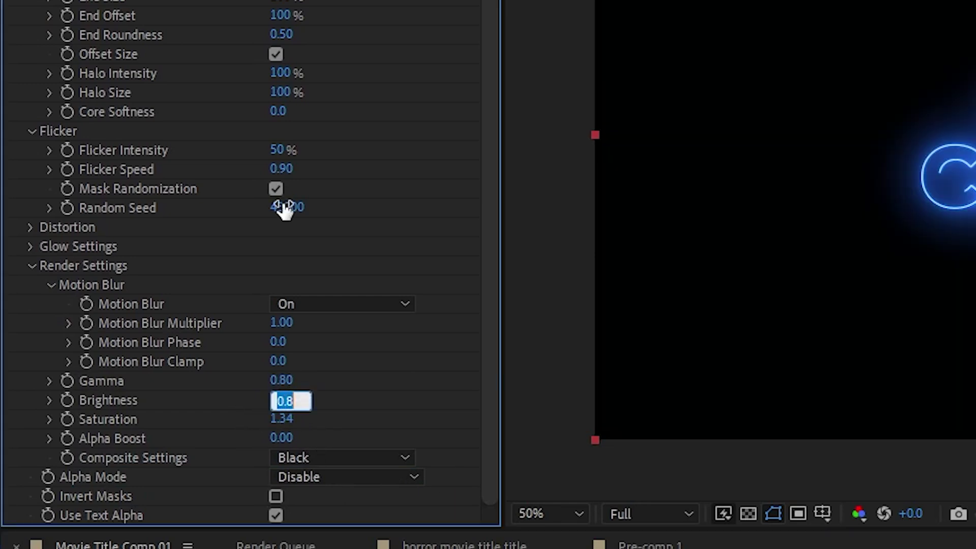
{"action": "type", "text": ".55"}
{"action": "key", "text": "Return"}
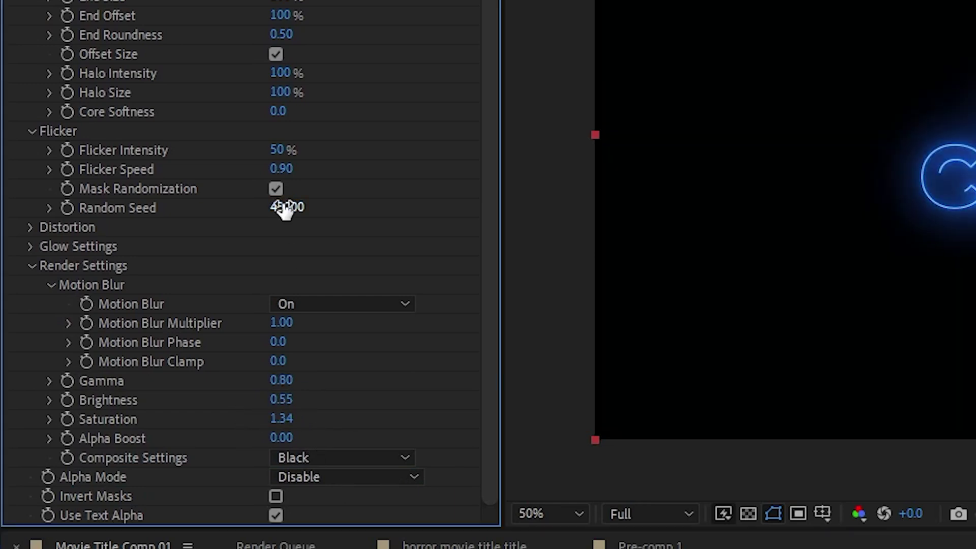
{"action": "left_click", "coordinate": [281, 419]}
{"action": "type", "text": "1.5"}
{"action": "key", "text": "Return"}
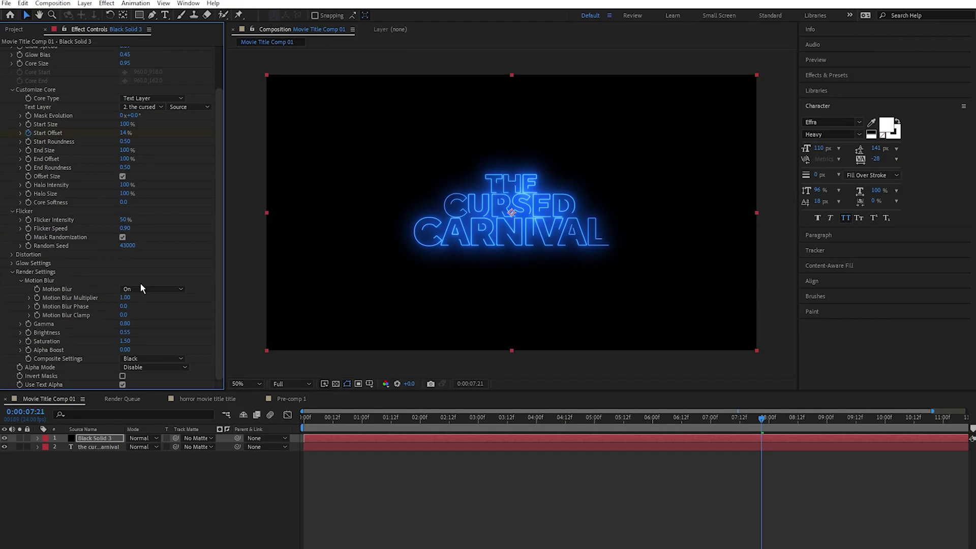
Step: Return the current time to frame zero and select the title text layer
{"action": "left_click", "coordinate": [307, 418]}
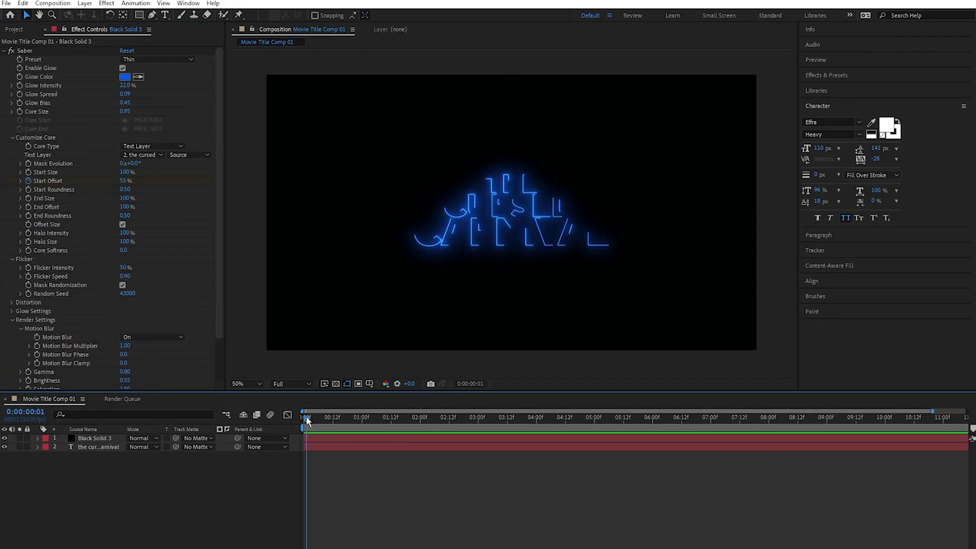
{"action": "left_click_drag", "start_coordinate": [307, 418], "coordinate": [305, 418]}
{"action": "left_click", "coordinate": [113, 447]}
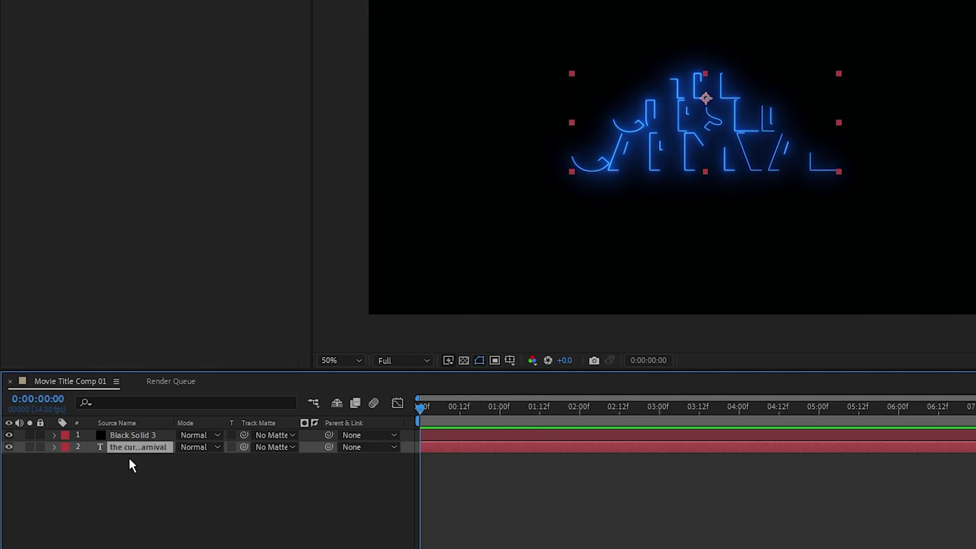
Step: Keyframe the title's Scale at 200% at frame zero and 150% at 10 seconds
{"action": "key", "text": "s"}
{"action": "left_click", "coordinate": [199, 460]}
{"action": "left_click", "coordinate": [90, 459]}
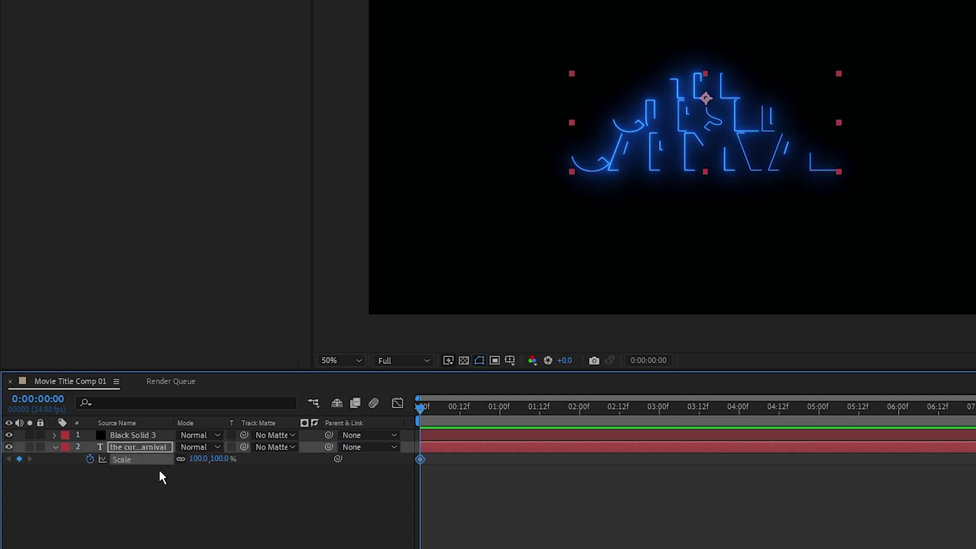
{"action": "left_click", "coordinate": [202, 459]}
{"action": "type", "text": "200"}
{"action": "left_click", "coordinate": [885, 418]}
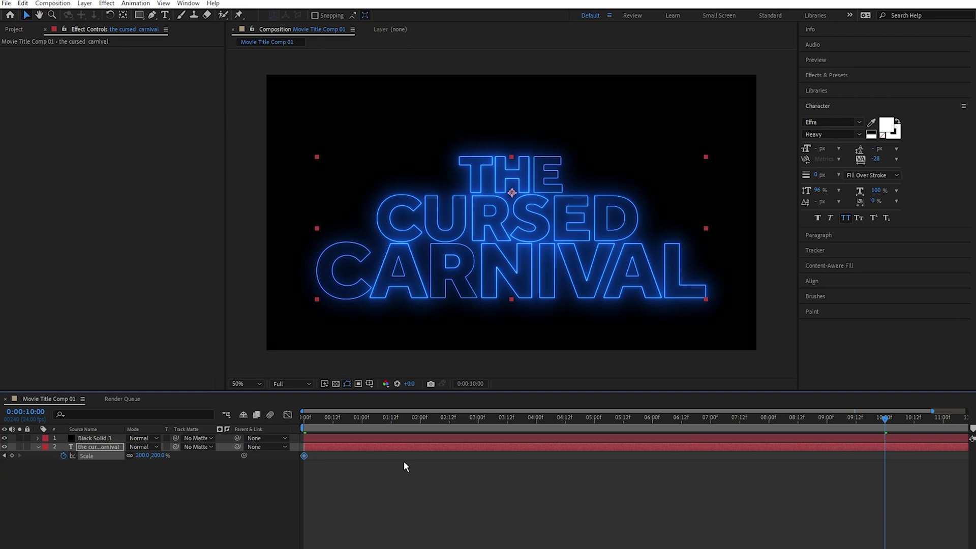
{"action": "type", "text": "150"}
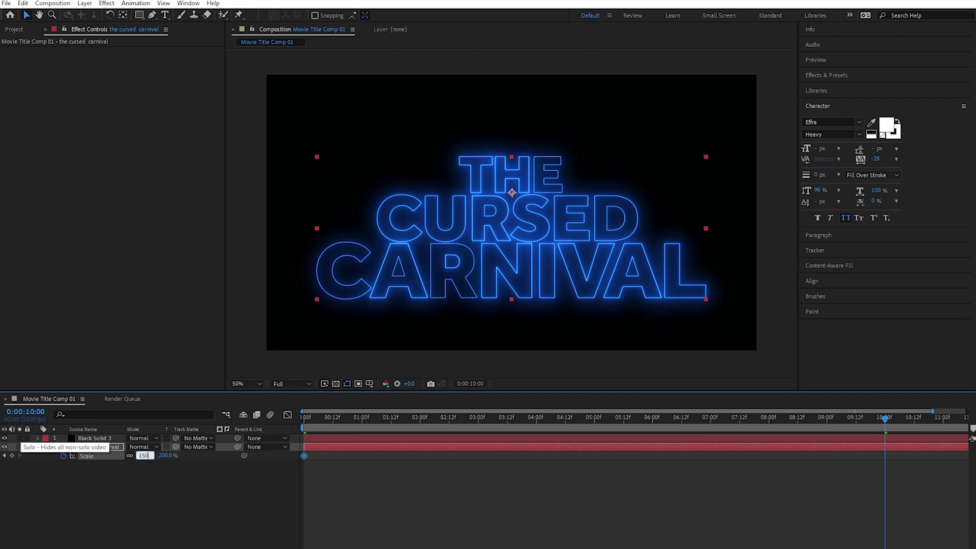
{"action": "key", "text": "Return"}
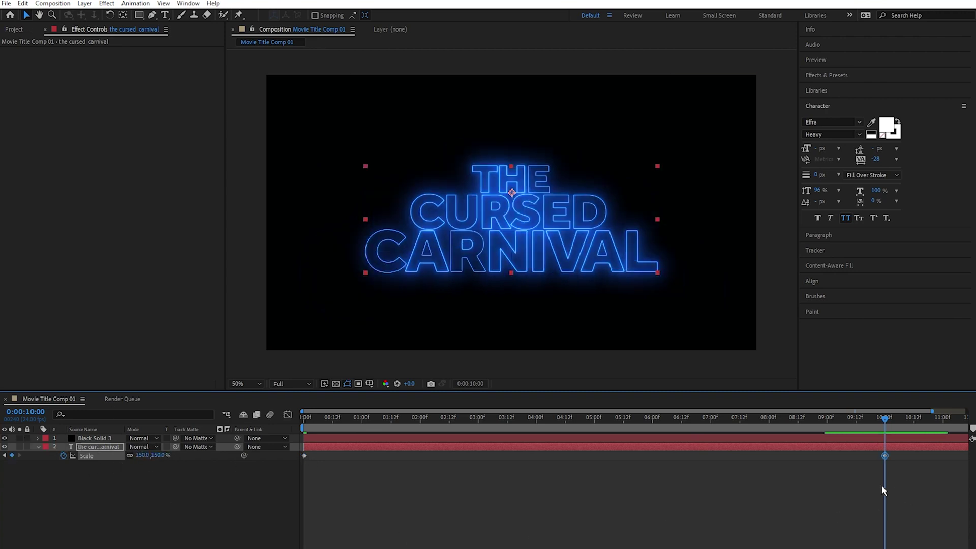
Step: Apply Easy Ease In to the final Scale keyframe
{"action": "right_click", "coordinate": [886, 456]}
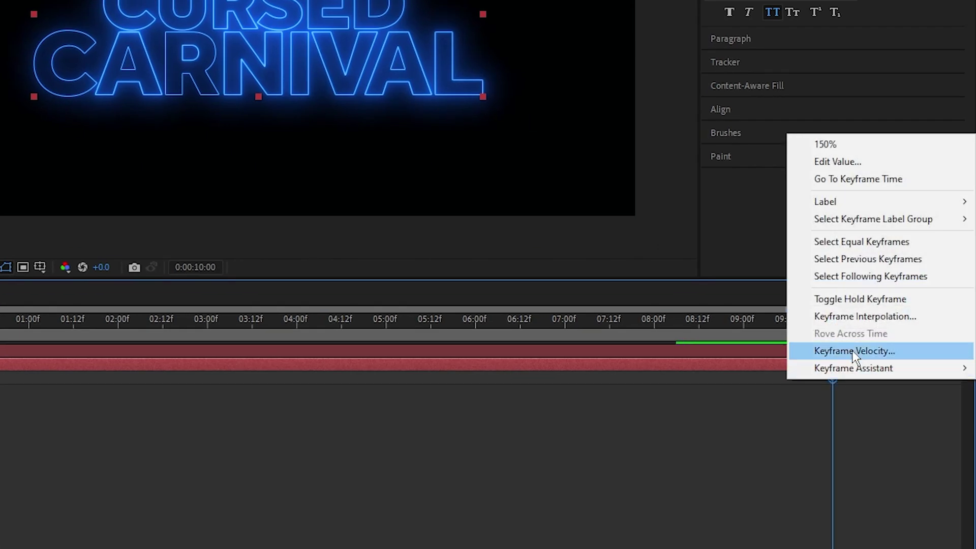
{"action": "mouse_move", "coordinate": [854, 370]}
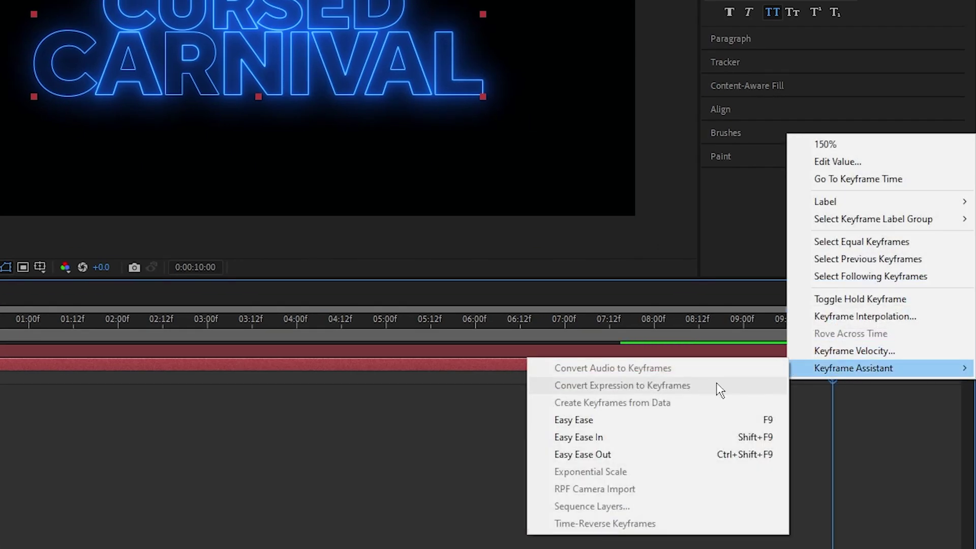
{"action": "left_click", "coordinate": [624, 436]}
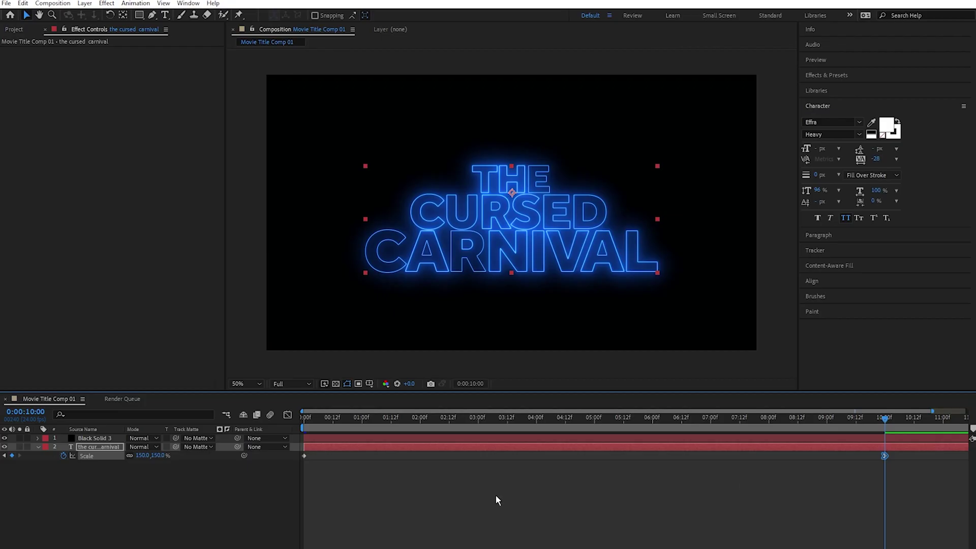
{"action": "left_click", "coordinate": [71, 497]}
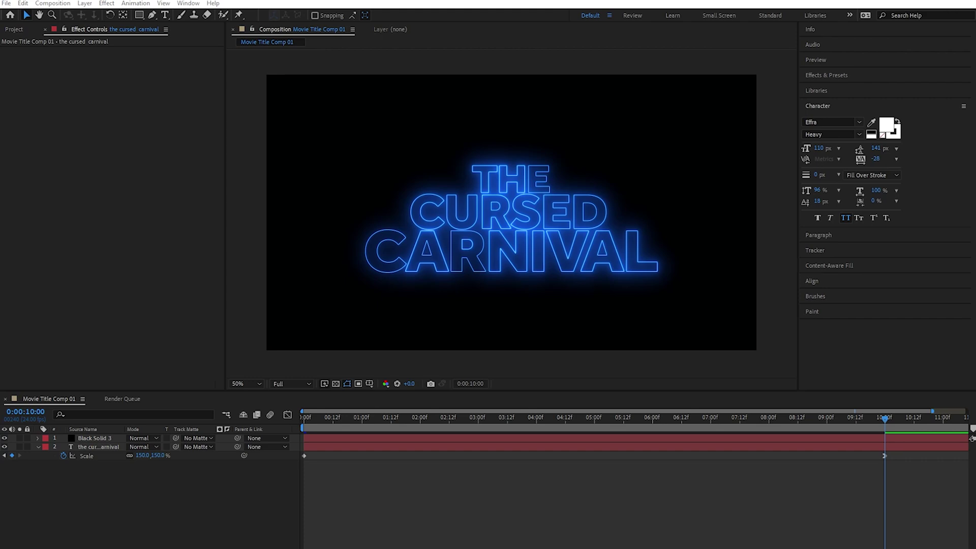
Step: Add a wiggle(2,2) expression to the title layer's Position and play it back
{"action": "left_click", "coordinate": [106, 449]}
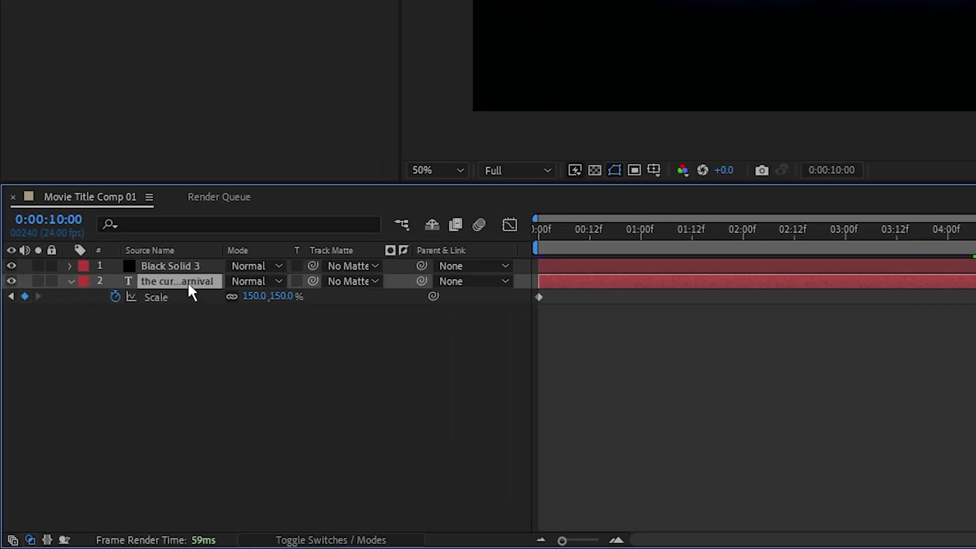
{"action": "key", "text": "p"}
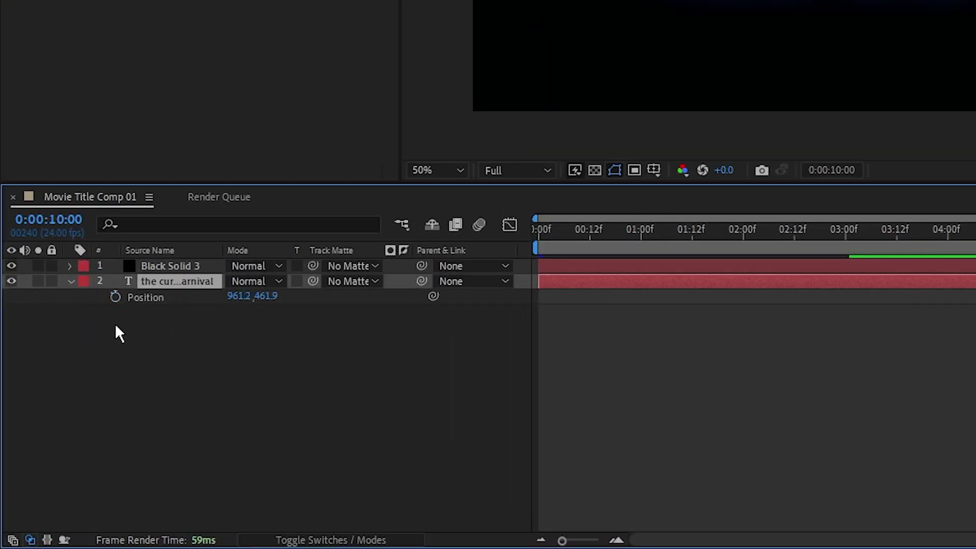
{"action": "left_click", "coordinate": [116, 297], "text": "alt"}
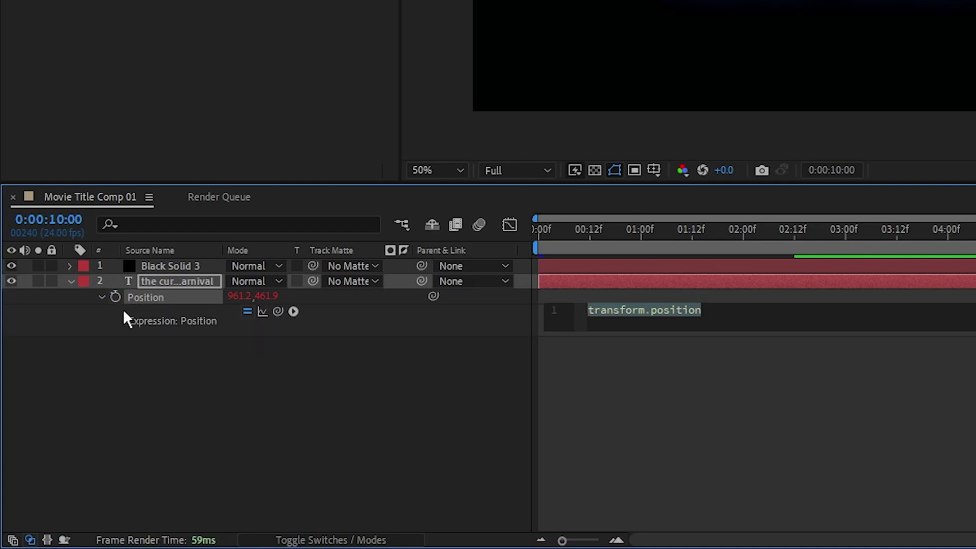
{"action": "type", "text": "wiggl"}
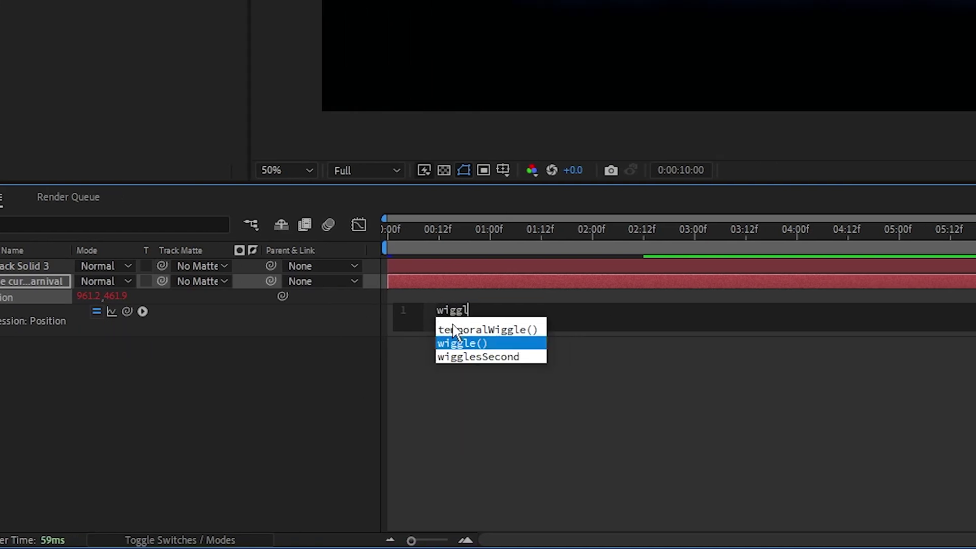
{"action": "type", "text": "e"}
{"action": "key", "text": "Return"}
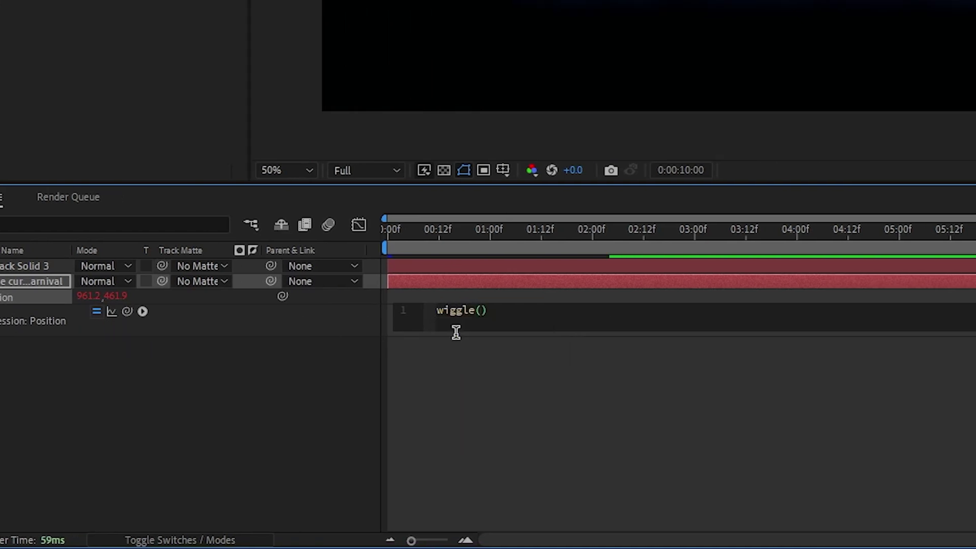
{"action": "type", "text": "2,2"}
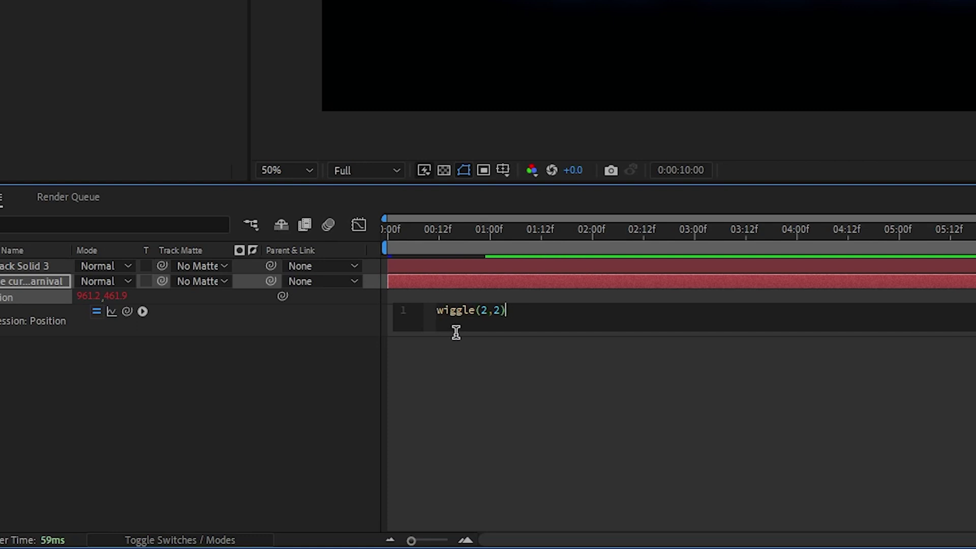
{"action": "key", "text": "KP_Enter"}
{"action": "key", "text": "space"}
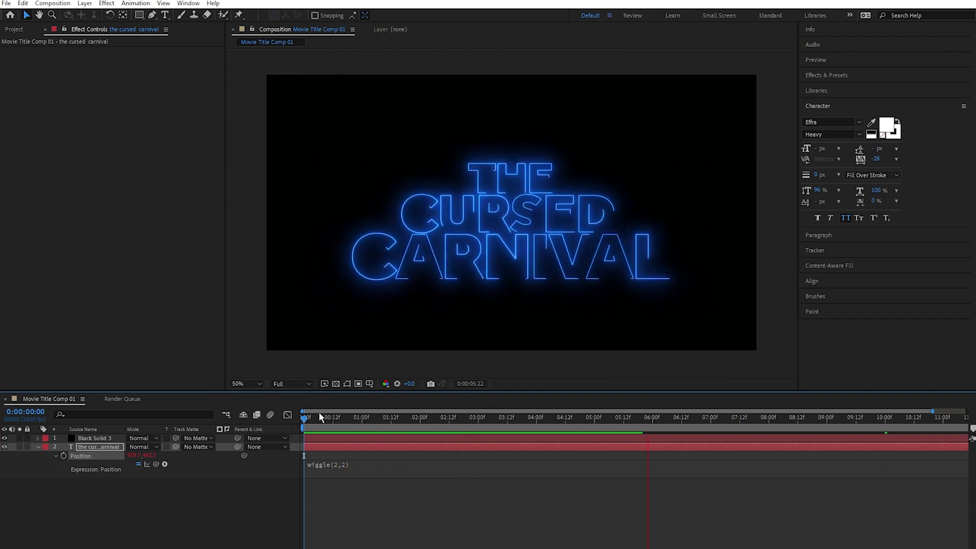
Step: Pre-compose Black Solid 3 and the title layer into 'Main Tilte 01', moving all attributes
{"action": "left_click", "coordinate": [78, 465]}
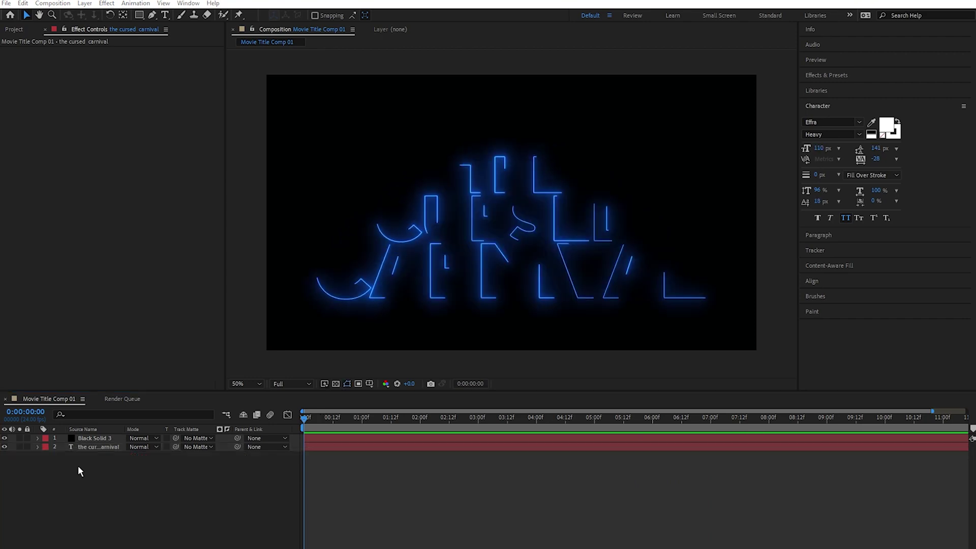
{"action": "left_click_drag", "start_coordinate": [96, 439], "coordinate": [117, 439]}
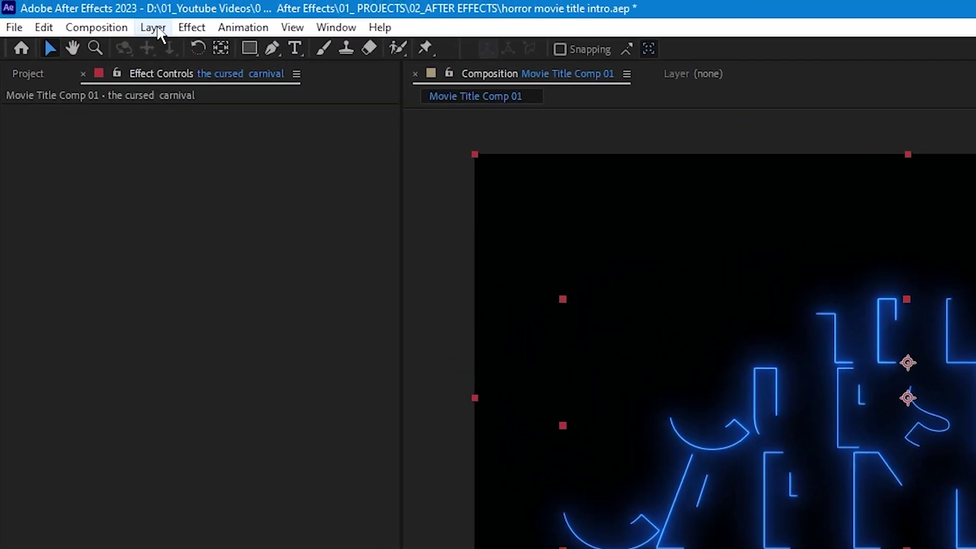
{"action": "left_click", "coordinate": [85, 3]}
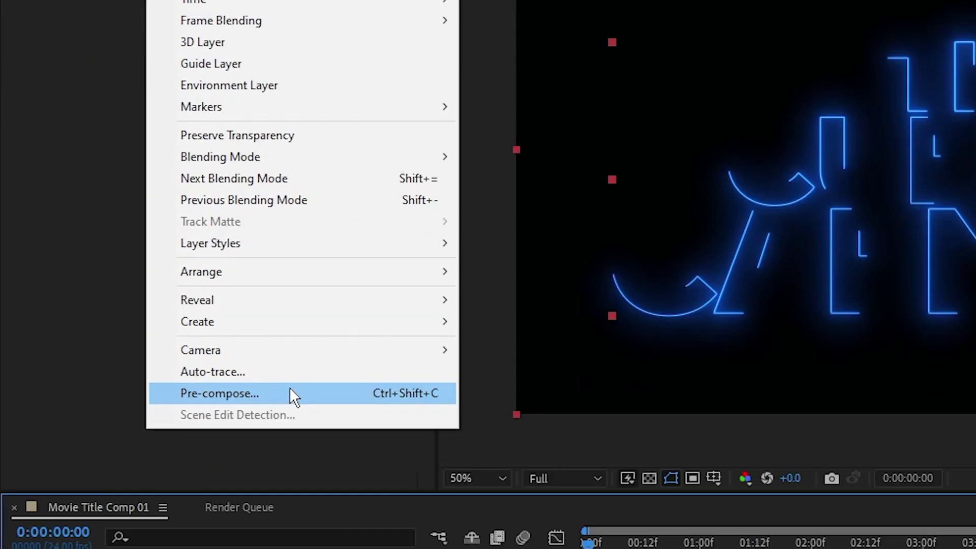
{"action": "left_click", "coordinate": [290, 547]}
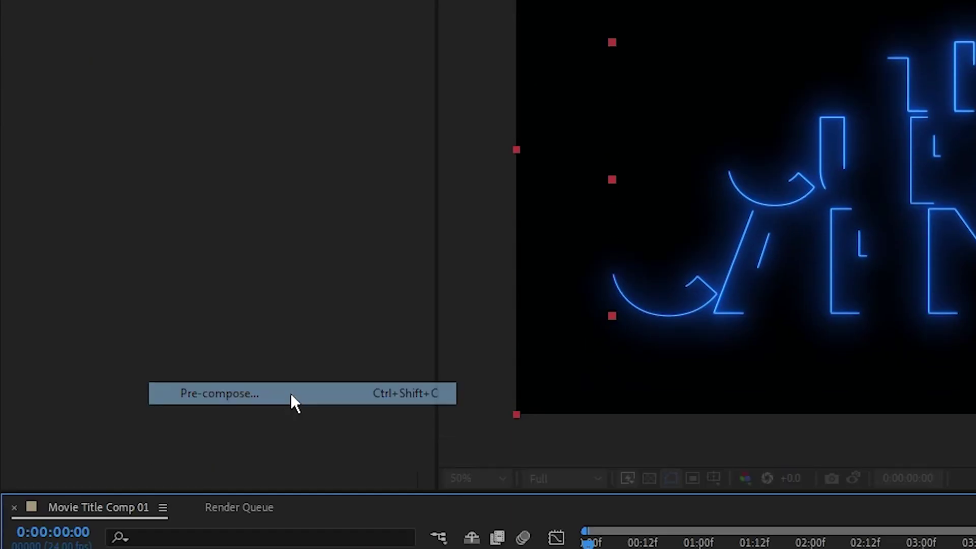
{"action": "type", "text": "Main Tilte 01"}
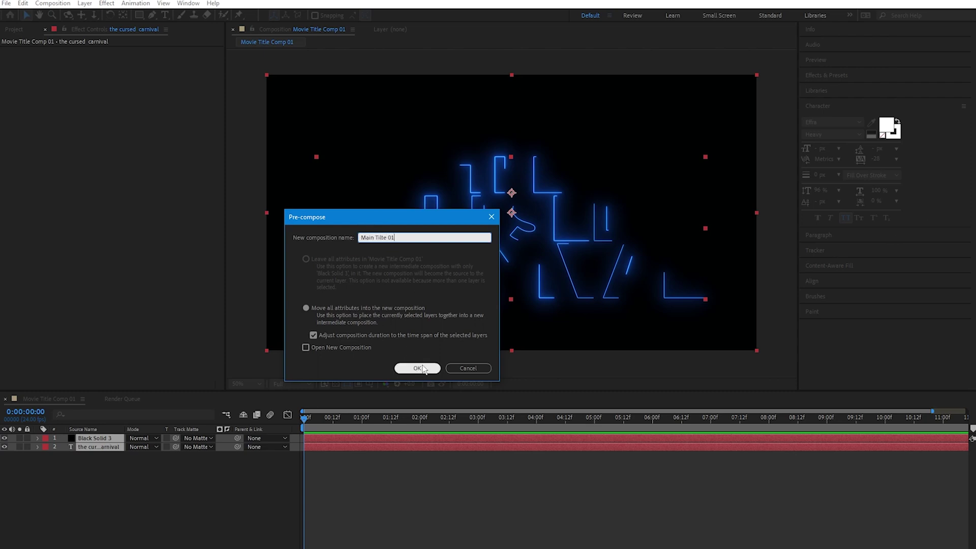
{"action": "left_click", "coordinate": [418, 368]}
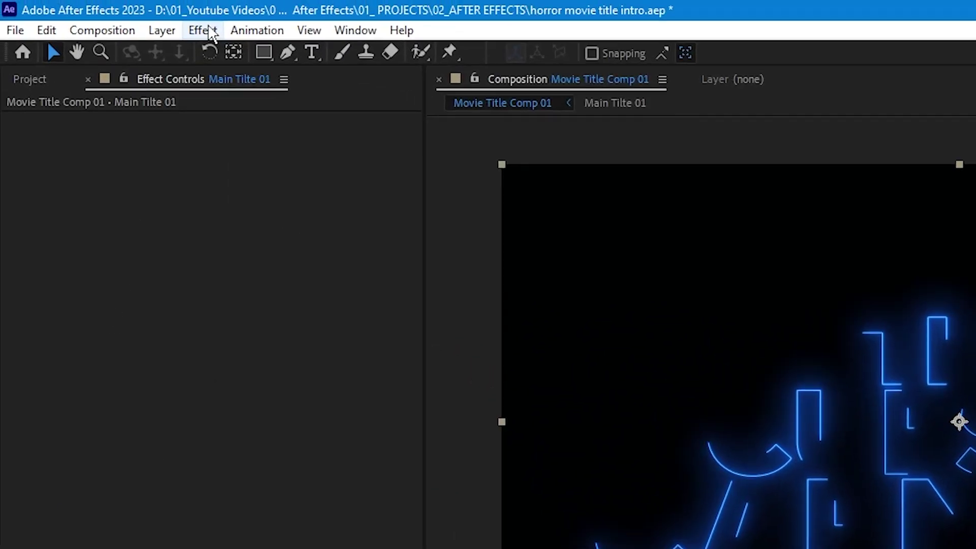
Step: Apply Quick Chromatic Aberration 3 to the Main Tilte 01 precomp
{"action": "left_click", "coordinate": [106, 3]}
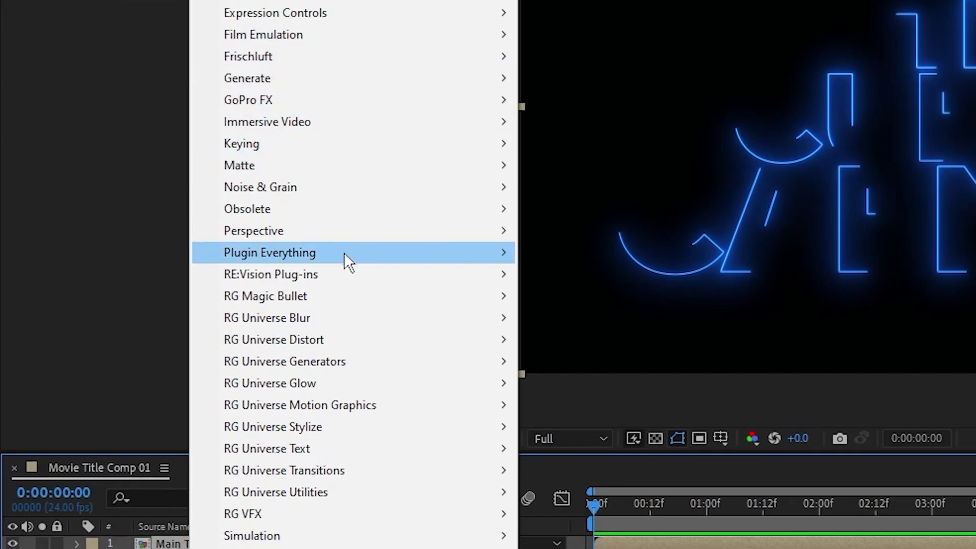
{"action": "mouse_move", "coordinate": [348, 252]}
{"action": "left_click", "coordinate": [596, 274]}
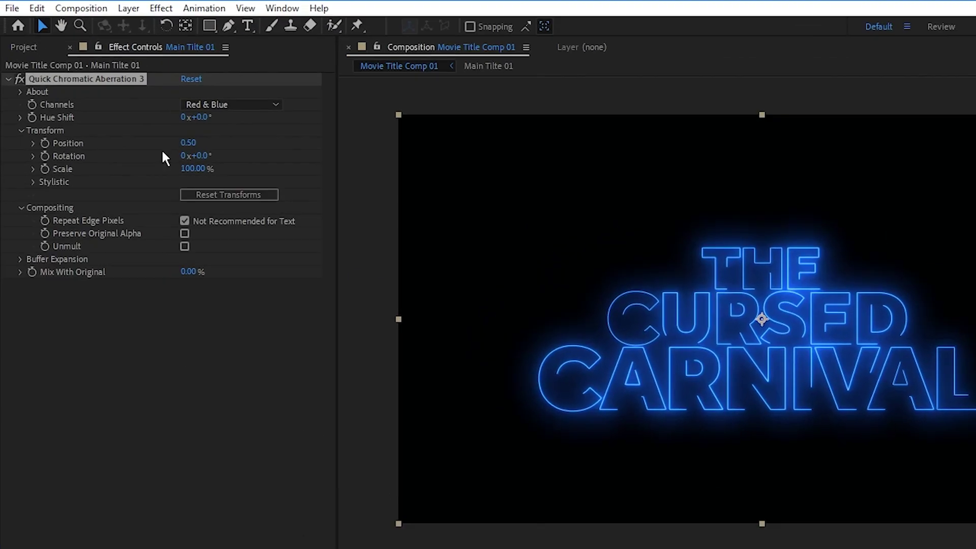
Step: Set the aberration Position to 2.00 and Stylistic Distort Uniform to 5%
{"action": "left_click", "coordinate": [125, 94]}
{"action": "type", "text": "2"}
{"action": "key", "text": "Return"}
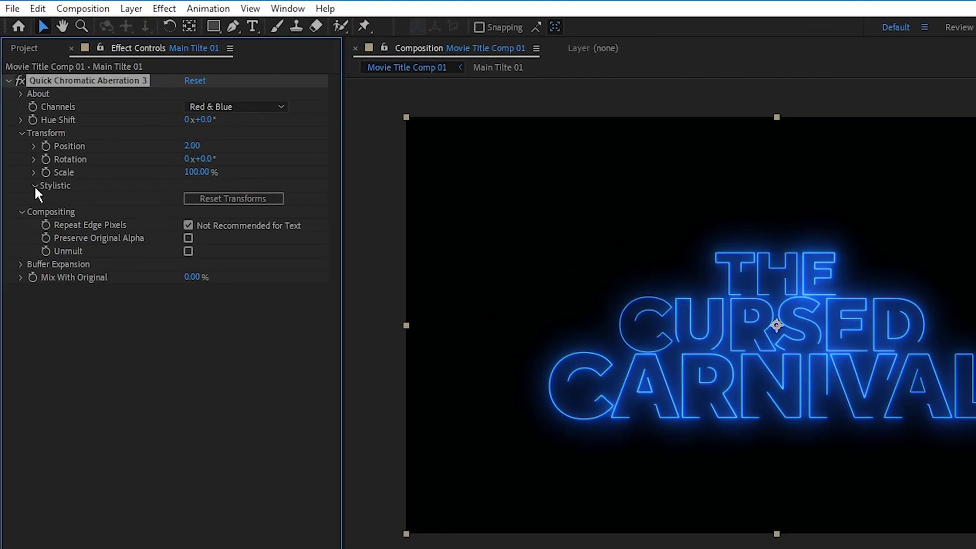
{"action": "left_click", "coordinate": [34, 185]}
{"action": "left_click", "coordinate": [192, 198]}
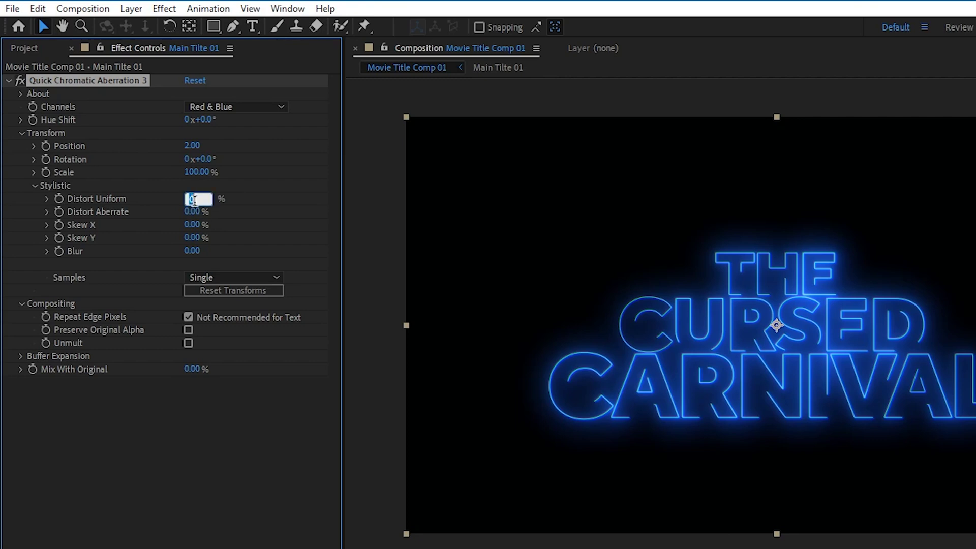
{"action": "type", "text": "5"}
{"action": "key", "text": "Return"}
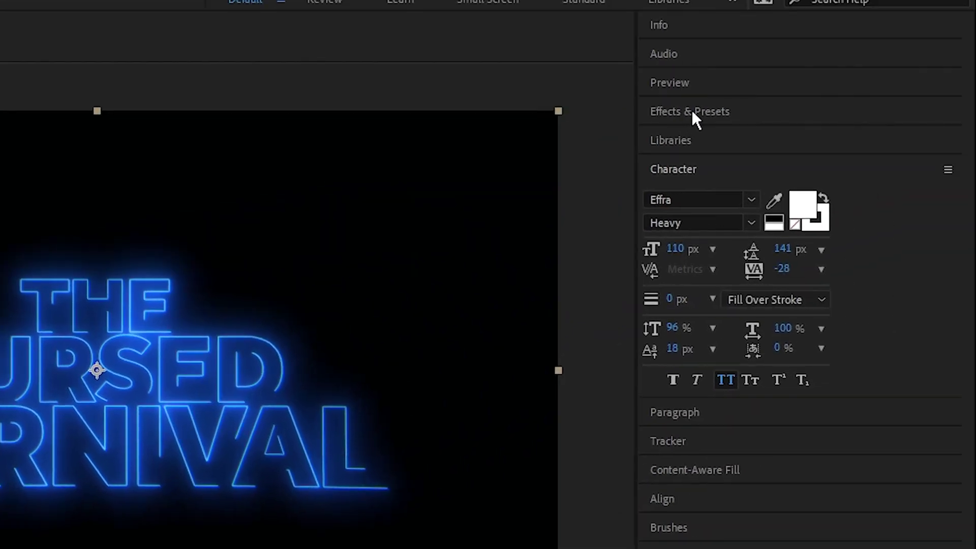
Step: Apply Gaussian Blur to the Main Tilte 01 title with a Blurriness of 5.0
{"action": "left_click", "coordinate": [693, 112]}
{"action": "left_click", "coordinate": [720, 134]}
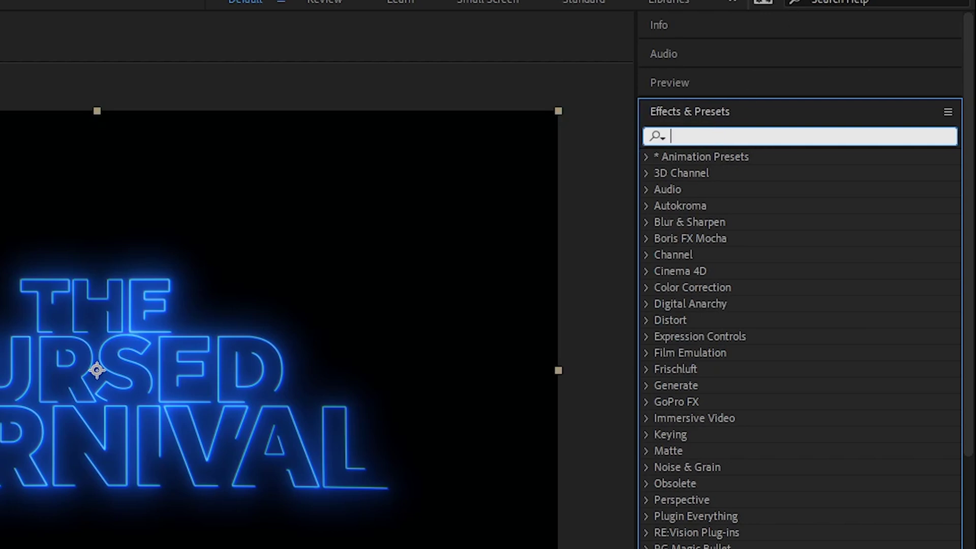
{"action": "type", "text": "gauss"}
{"action": "left_click", "coordinate": [744, 172]}
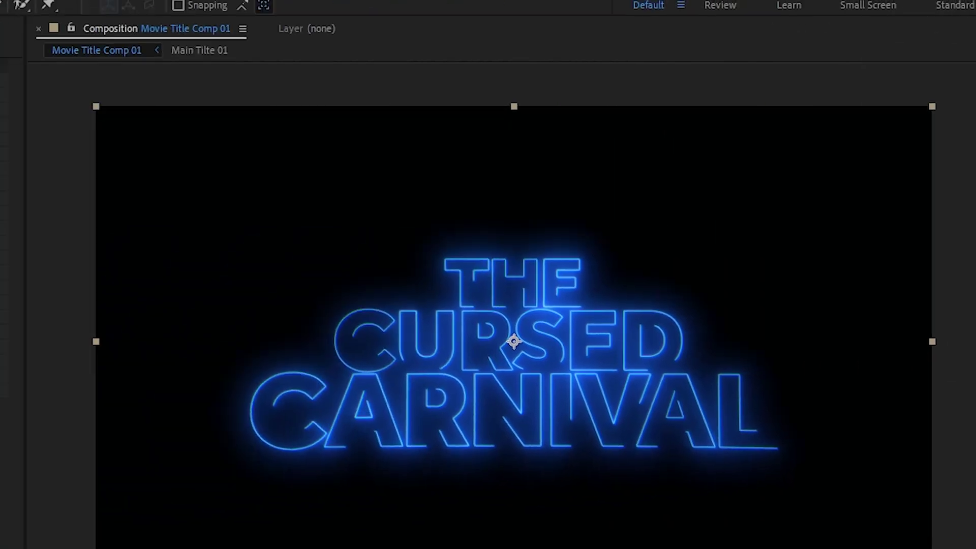
{"action": "left_click_drag", "start_coordinate": [744, 172], "coordinate": [162, 475]}
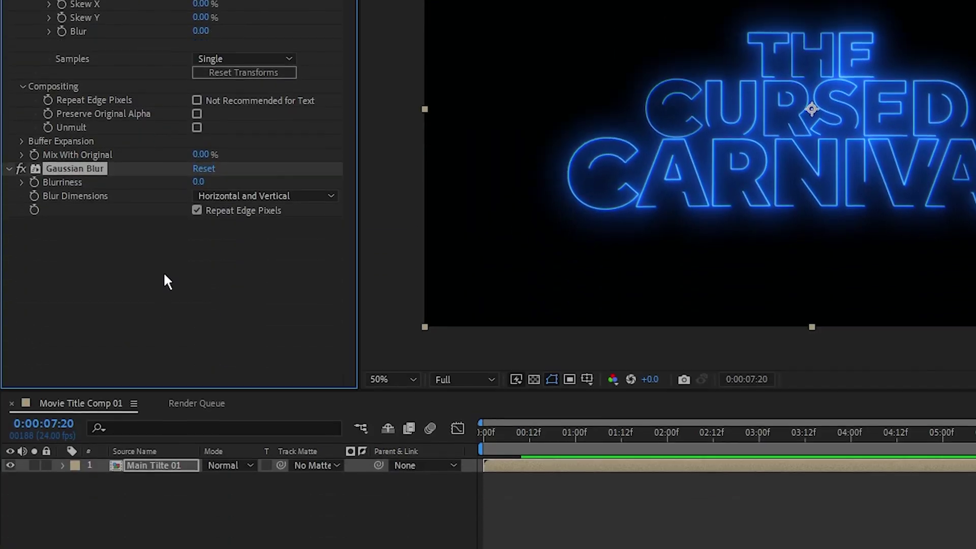
{"action": "left_click", "coordinate": [199, 181]}
{"action": "type", "text": "5"}
{"action": "key", "text": "Return"}
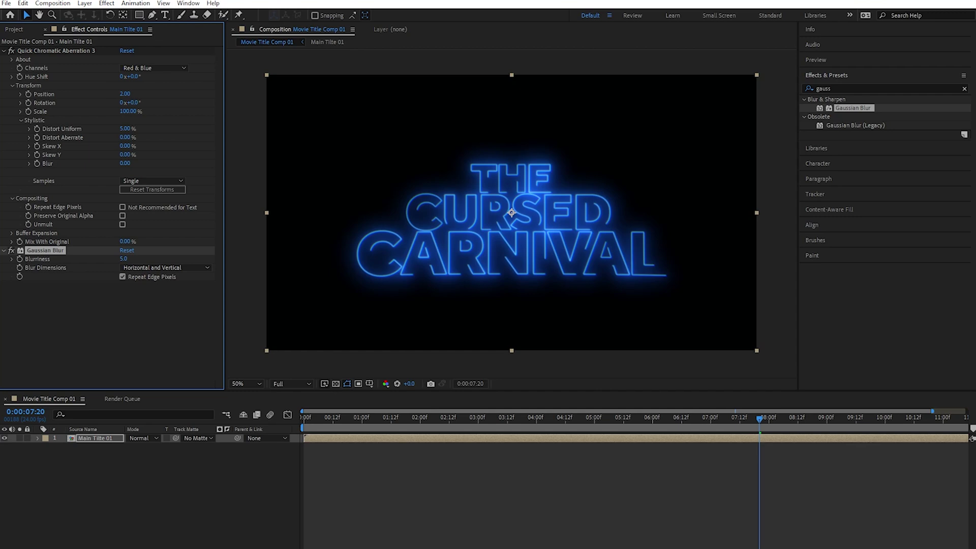
Step: Create a full-frame 50% grey (808080) solid layer above the title
{"action": "left_click", "coordinate": [100, 491]}
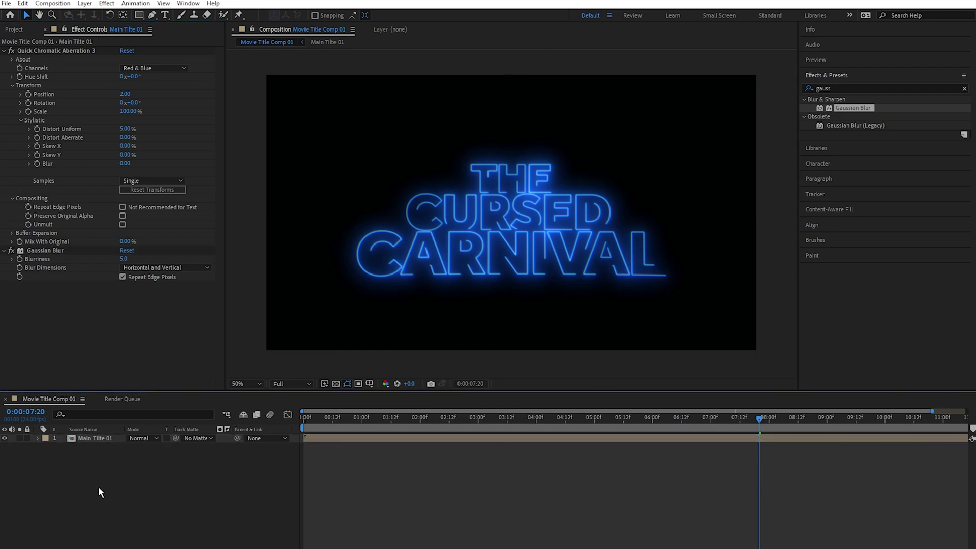
{"action": "right_click", "coordinate": [125, 465]}
{"action": "mouse_move", "coordinate": [165, 474]}
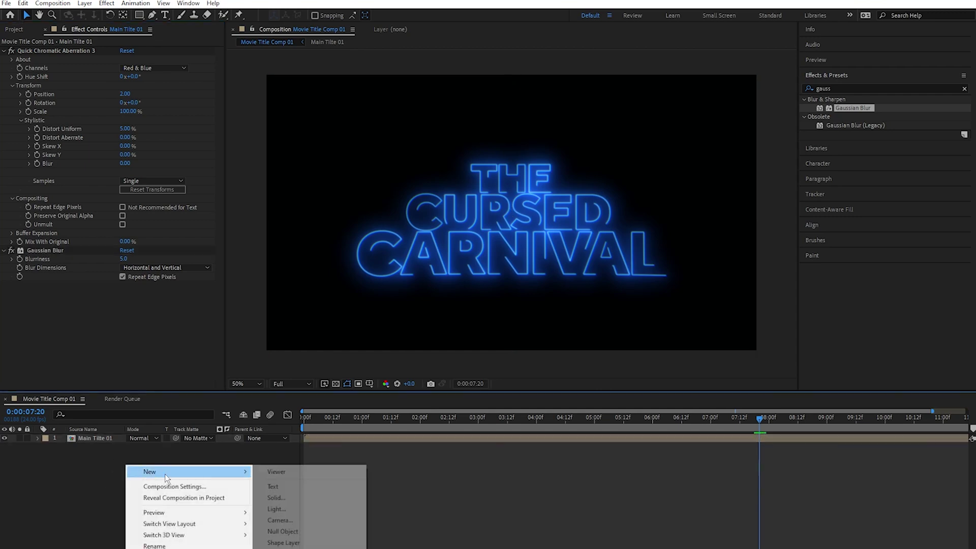
{"action": "left_click", "coordinate": [287, 498]}
{"action": "left_click", "coordinate": [500, 318]}
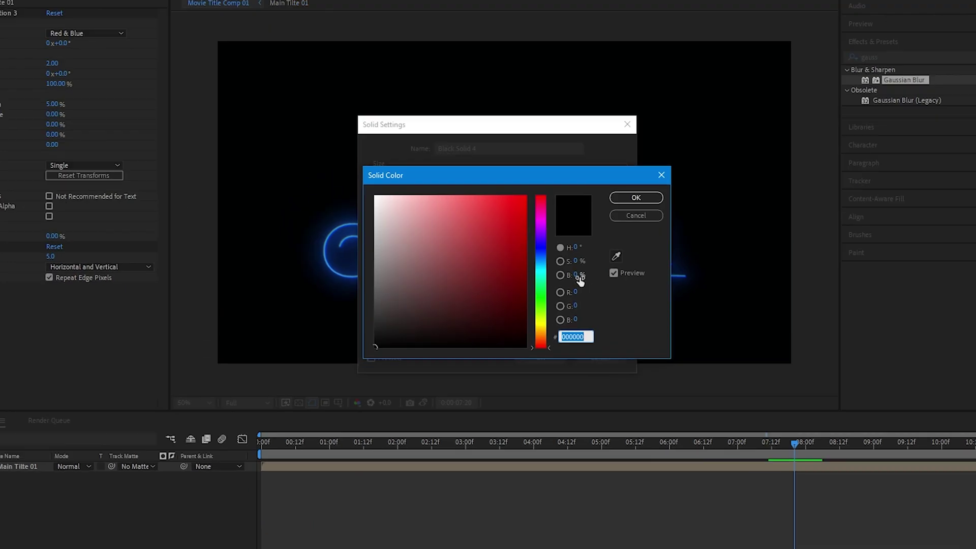
{"action": "left_click", "coordinate": [573, 275]}
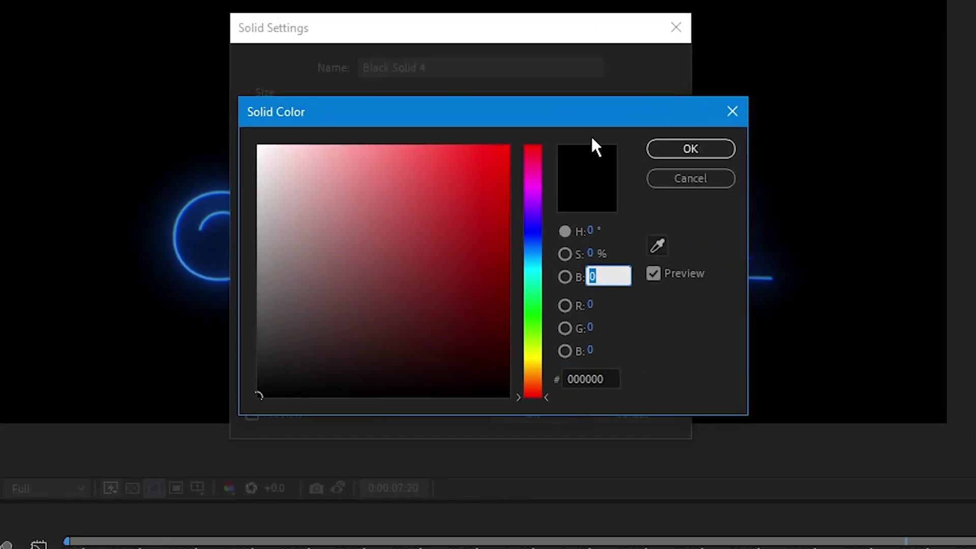
{"action": "type", "text": "50"}
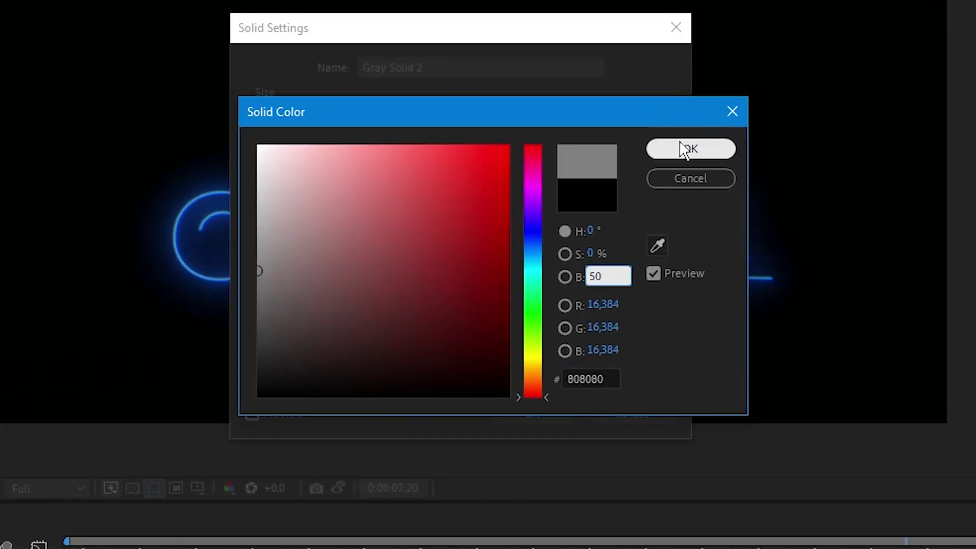
{"action": "left_click", "coordinate": [693, 147]}
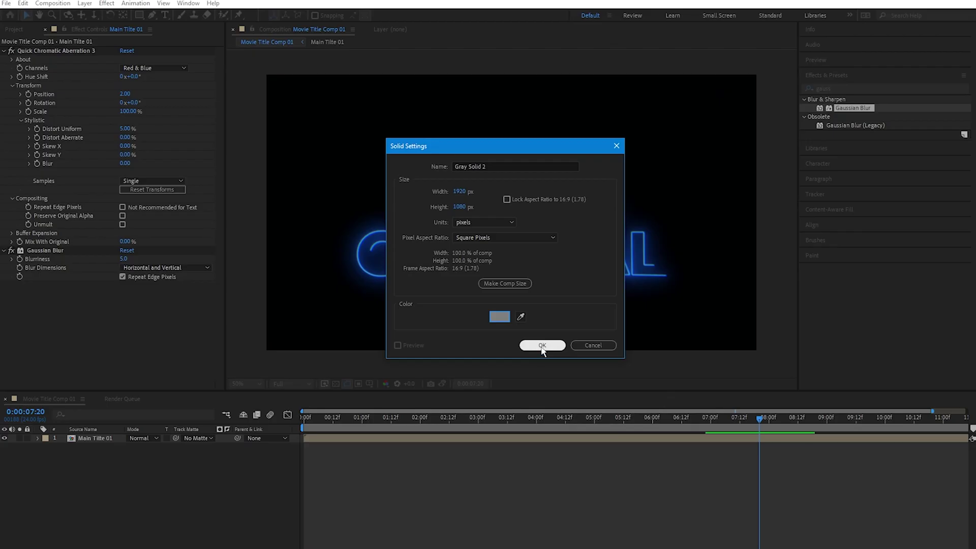
{"action": "left_click", "coordinate": [534, 414]}
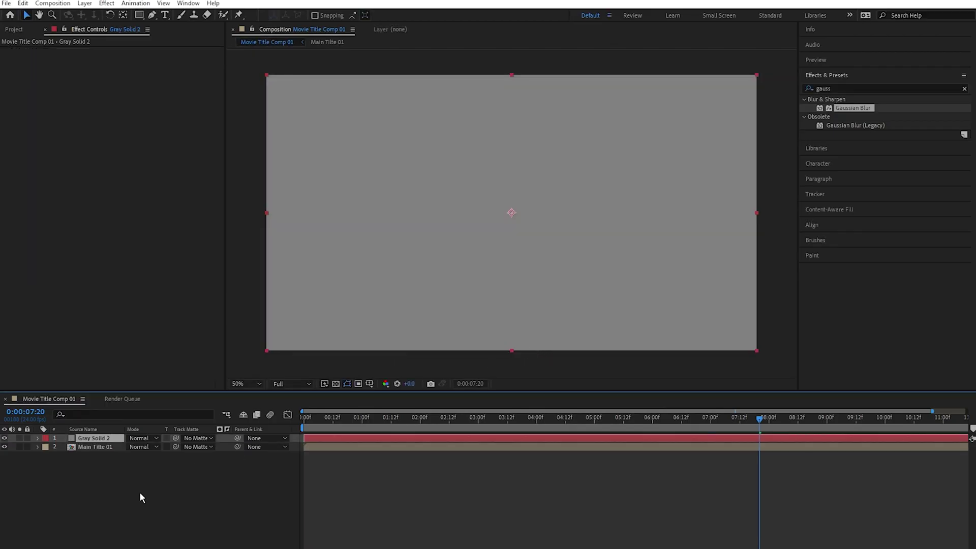
Step: Add Noise to the grey solid with an Amount of 10%
{"action": "left_click", "coordinate": [965, 89]}
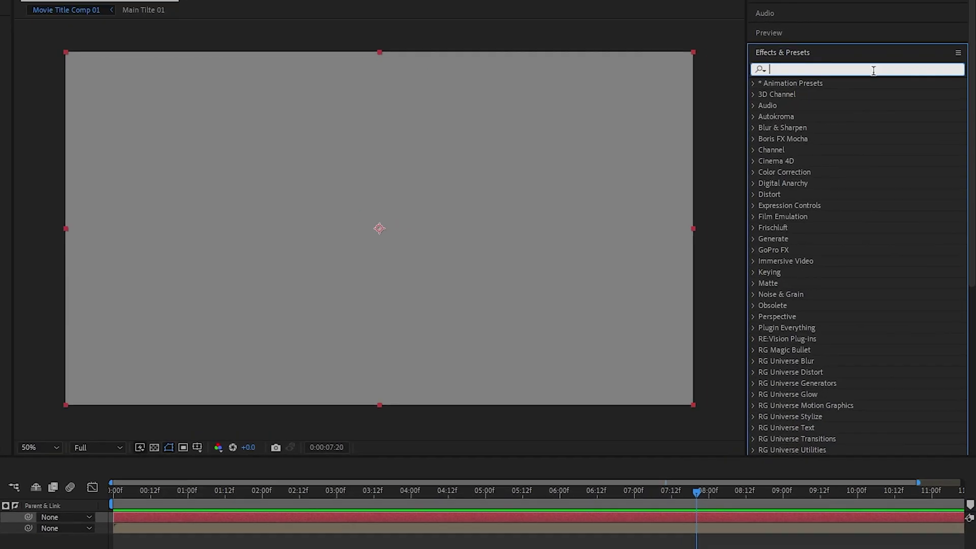
{"action": "type", "text": "noise"}
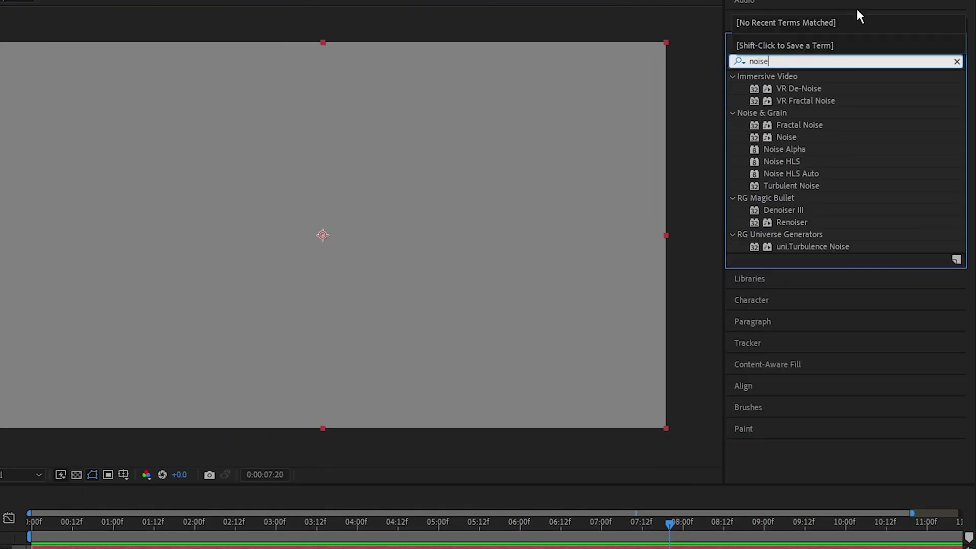
{"action": "left_click_drag", "start_coordinate": [787, 137], "coordinate": [0, 113]}
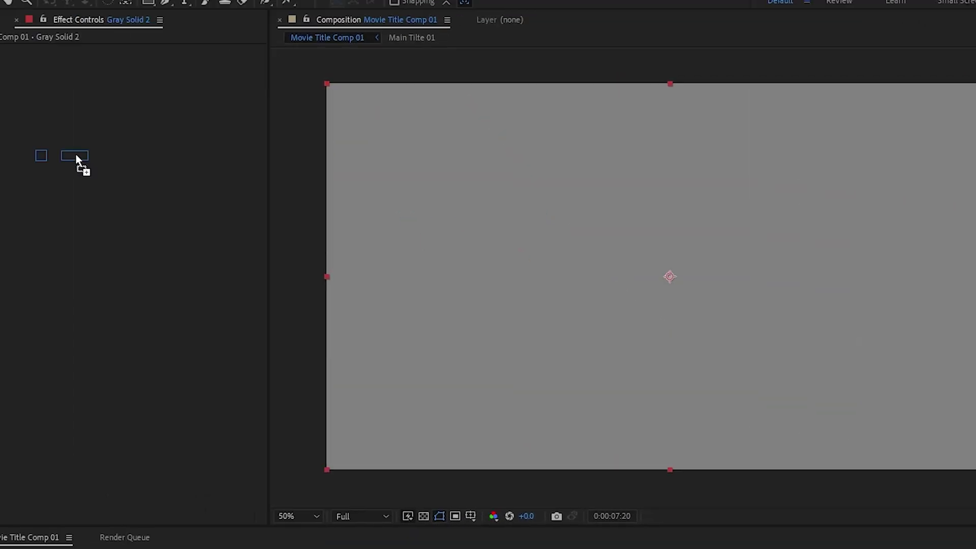
{"action": "left_click_drag", "start_coordinate": [75, 154], "coordinate": [78, 157]}
{"action": "left_click", "coordinate": [129, 62]}
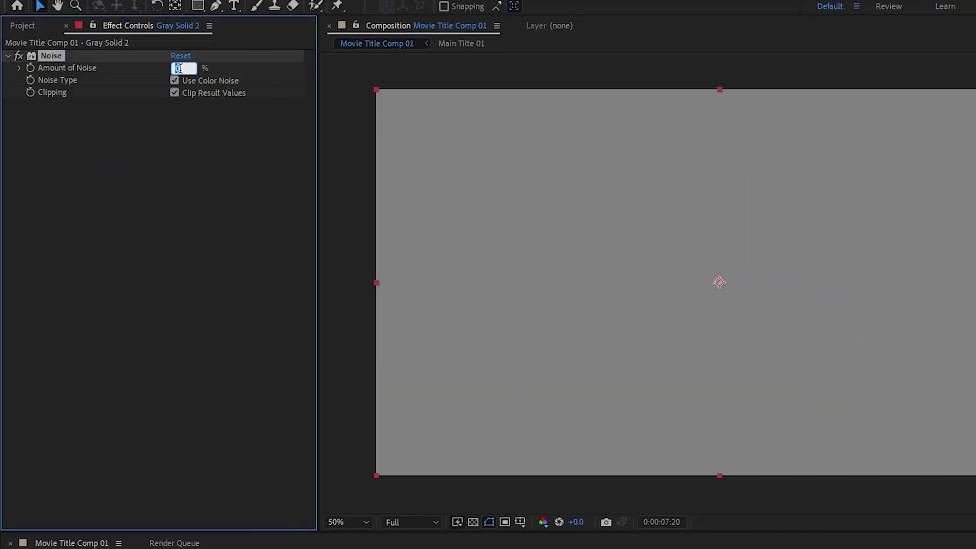
{"action": "type", "text": "10"}
{"action": "key", "text": "Return"}
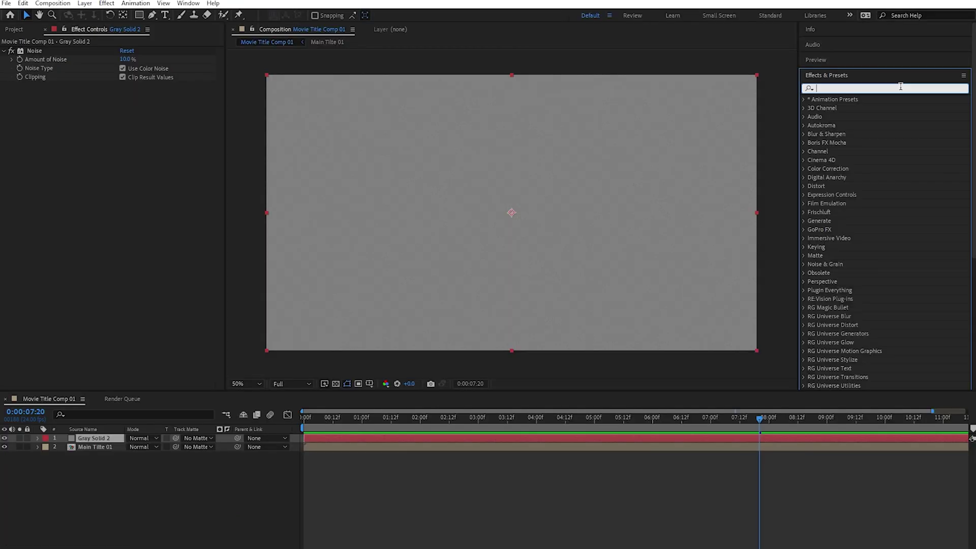
Step: Add Gaussian Blur under Noise on the grey solid with Blurriness 6.0
{"action": "type", "text": "gauss"}
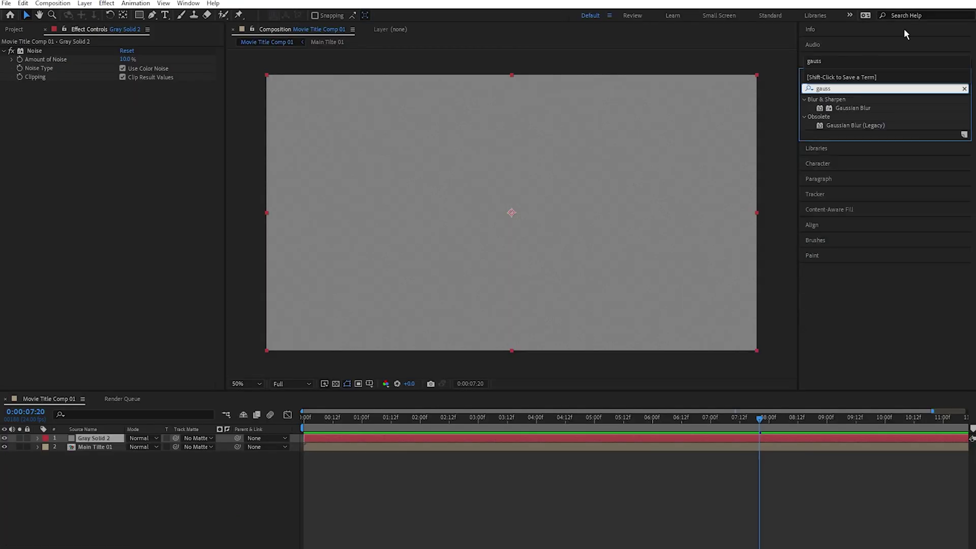
{"action": "left_click_drag", "start_coordinate": [862, 108], "coordinate": [123, 213]}
{"action": "left_click", "coordinate": [126, 93]}
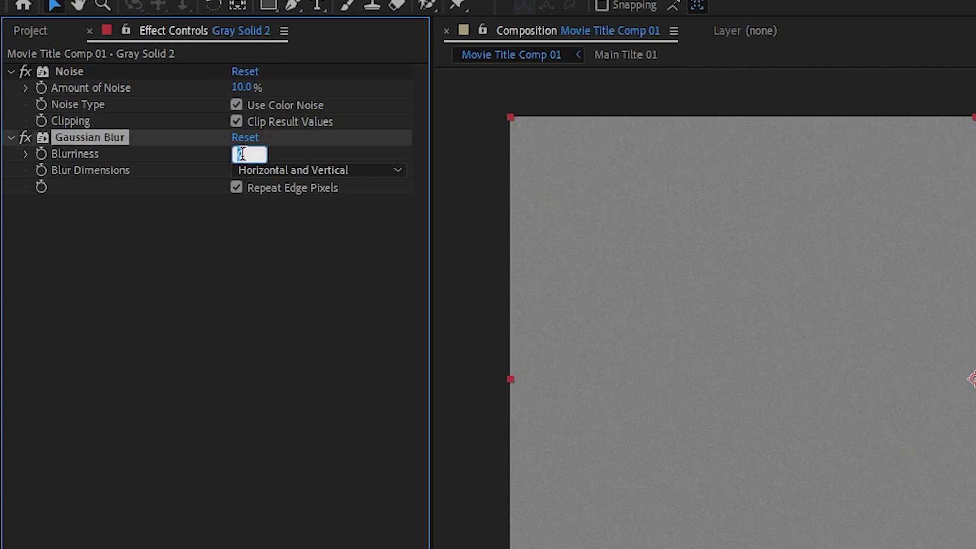
{"action": "type", "text": "6"}
{"action": "key", "text": "Return"}
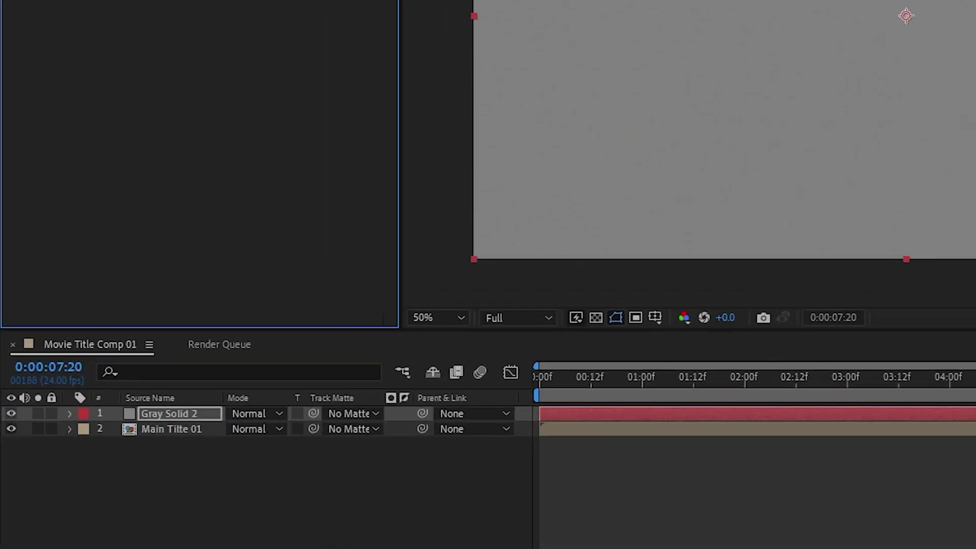
Step: Set Gray Solid 2 to Overlay mode and preview the grain over the neon title
{"action": "left_click", "coordinate": [152, 438]}
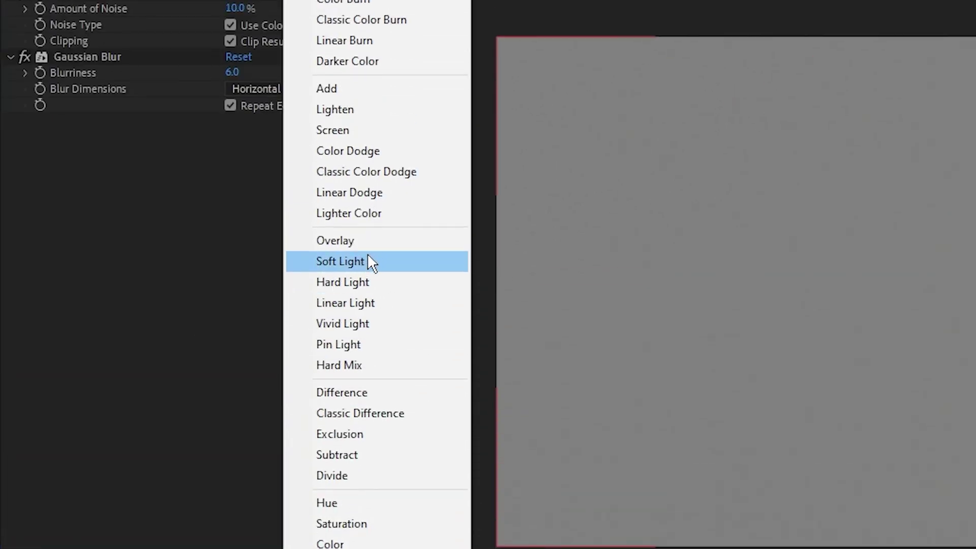
{"action": "left_click", "coordinate": [371, 243]}
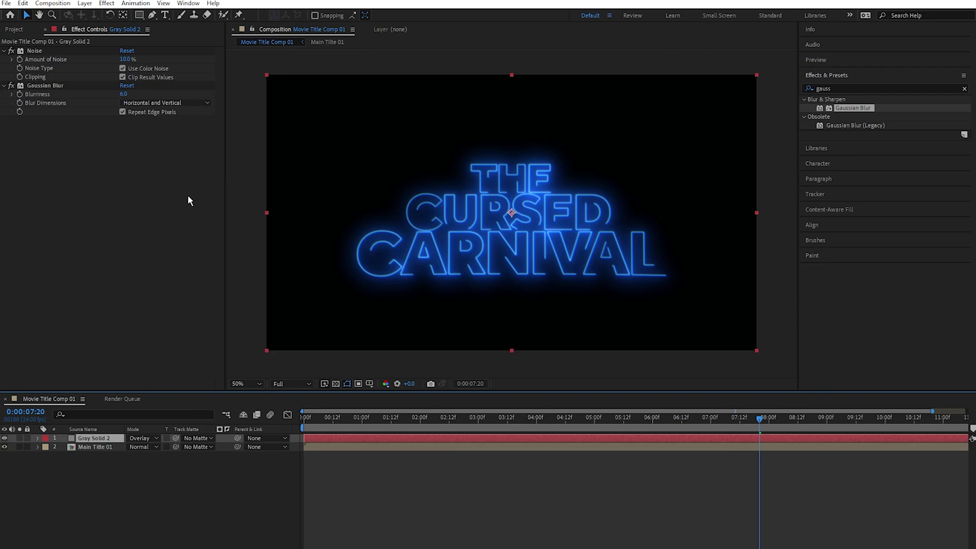
{"action": "key", "text": "space"}
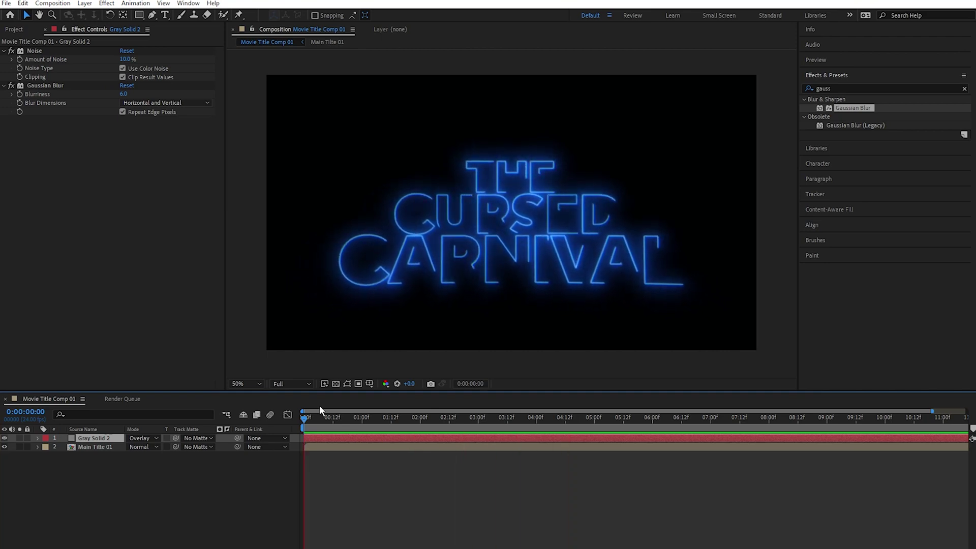
{"action": "key", "text": "space"}
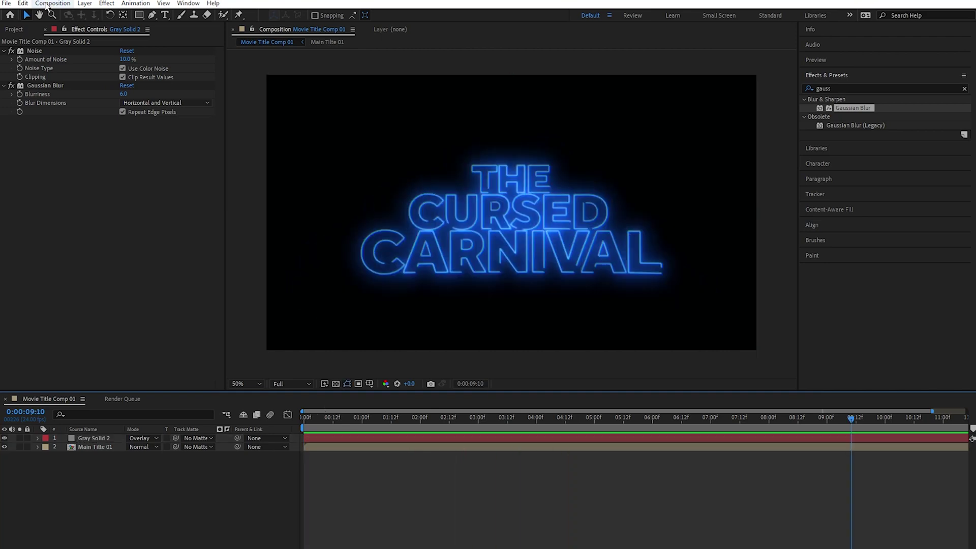
{"action": "left_click", "coordinate": [46, 4]}
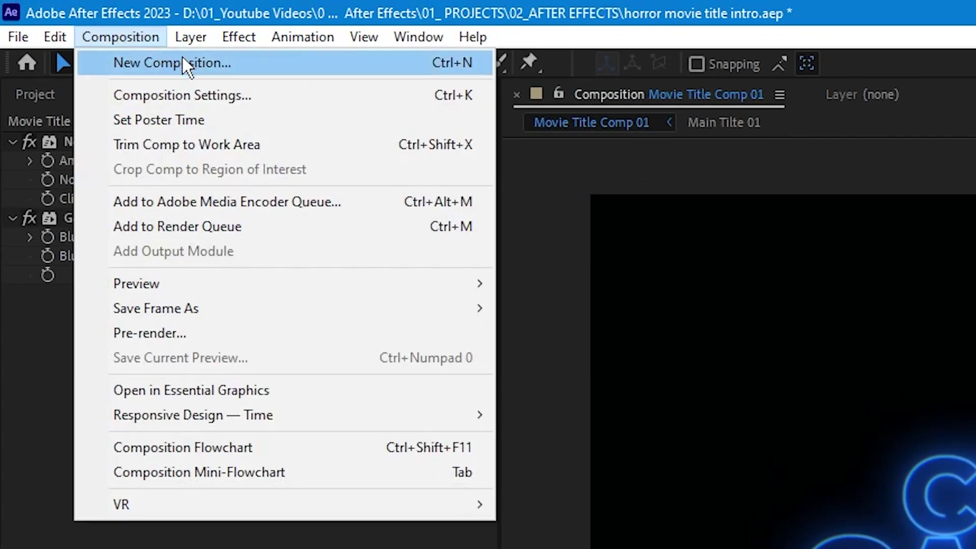
Step: Create a new Comp 1 containing a full-frame white (FFFFFF) solid
{"action": "left_click", "coordinate": [81, 15]}
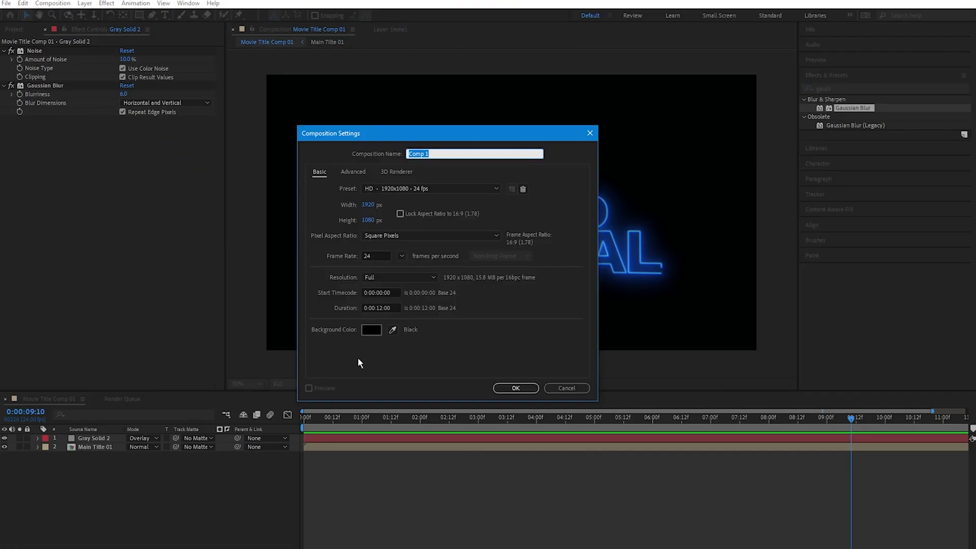
{"action": "left_click", "coordinate": [516, 388]}
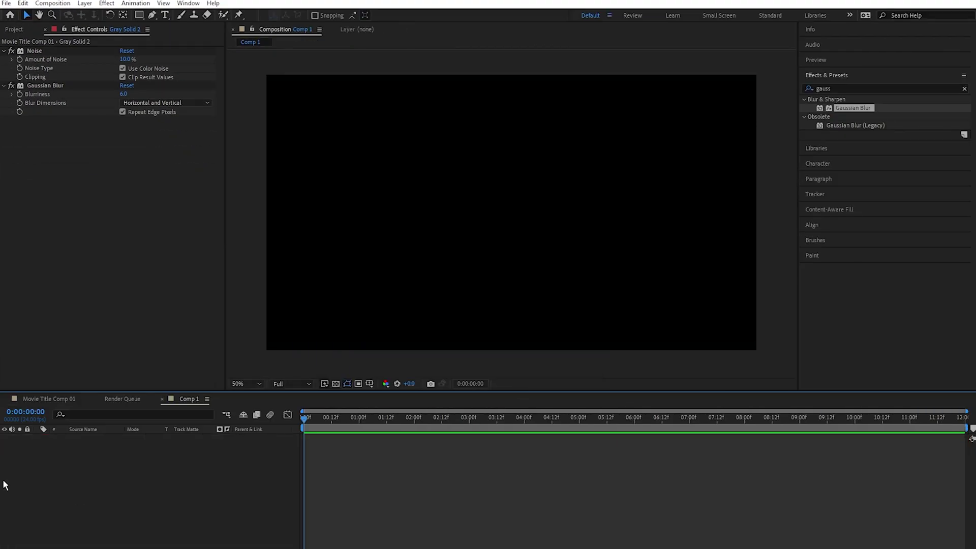
{"action": "right_click", "coordinate": [136, 481]}
{"action": "mouse_move", "coordinate": [214, 357]}
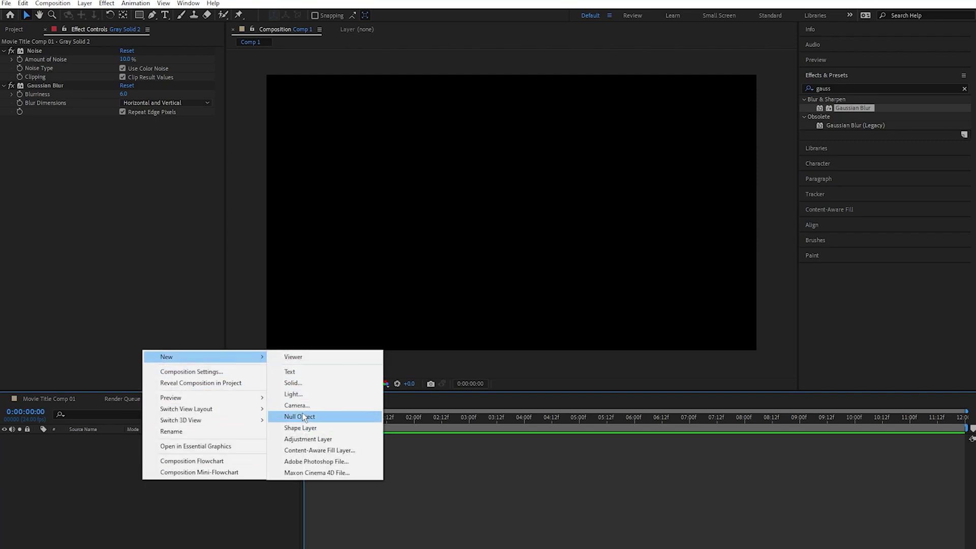
{"action": "left_click", "coordinate": [298, 383]}
{"action": "left_click", "coordinate": [498, 318]}
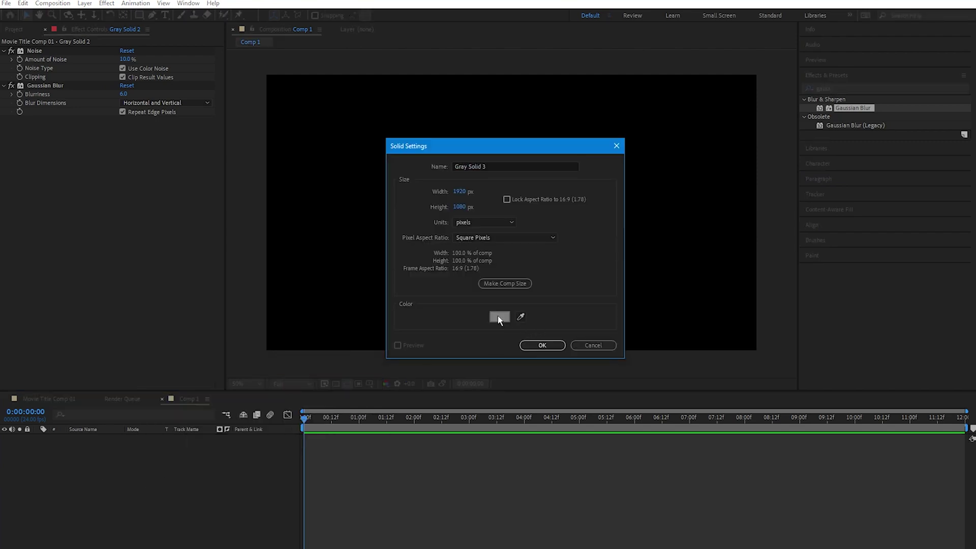
{"action": "left_click", "coordinate": [402, 208]}
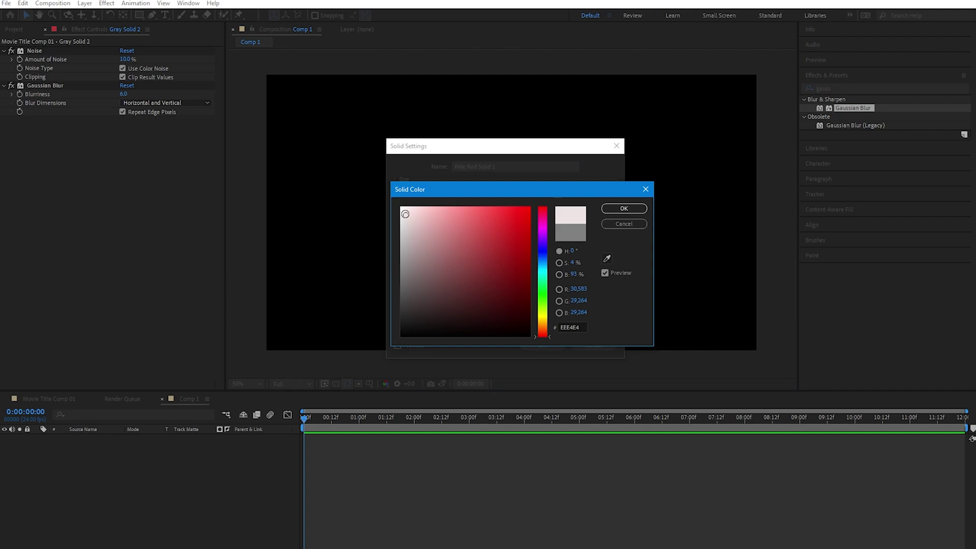
{"action": "left_click", "coordinate": [624, 209]}
{"action": "left_click", "coordinate": [544, 347]}
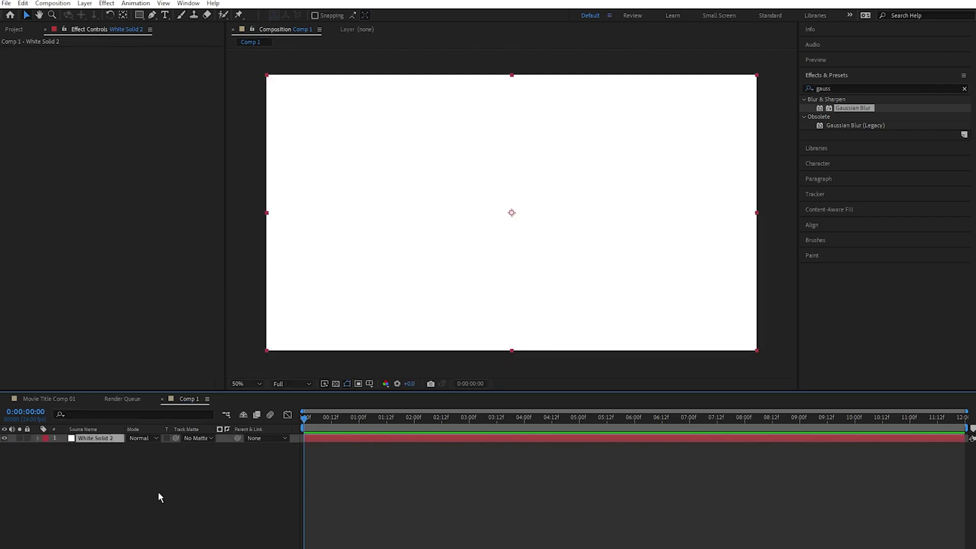
Step: Turn on the 3D Layer switch for White Solid 2
{"action": "left_click", "coordinate": [158, 494]}
{"action": "key", "text": "F4"}
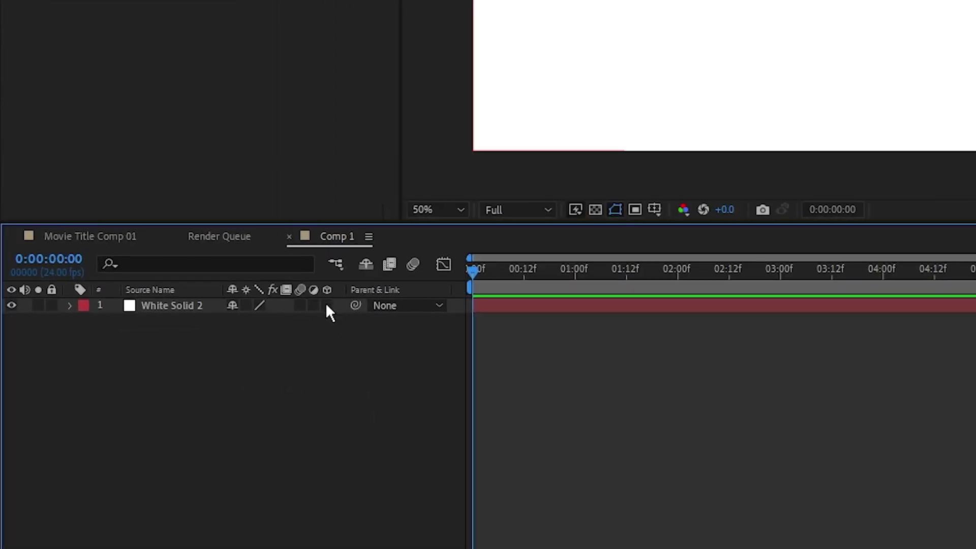
{"action": "left_click", "coordinate": [327, 306]}
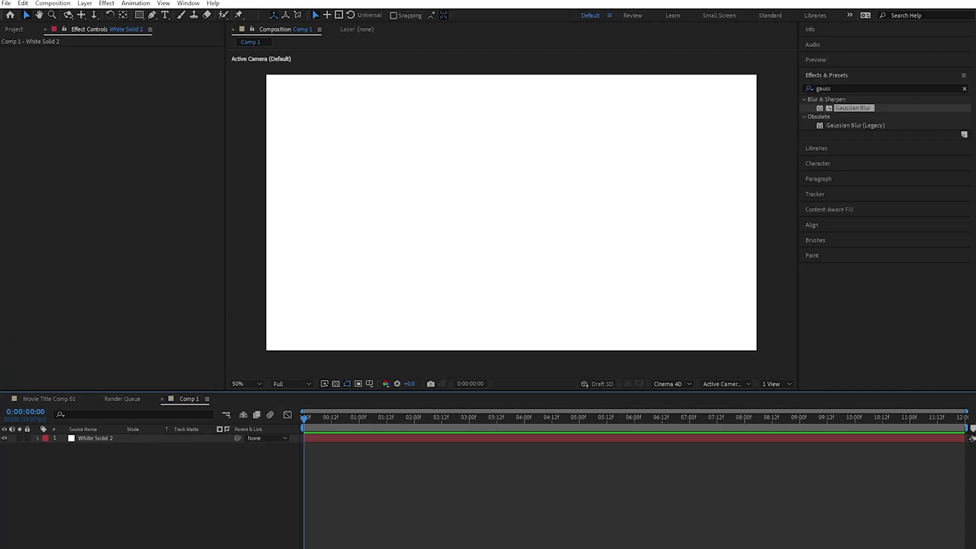
Step: Add a default Point Light 1 and shift it slightly left and down over the white solid
{"action": "right_click", "coordinate": [248, 382]}
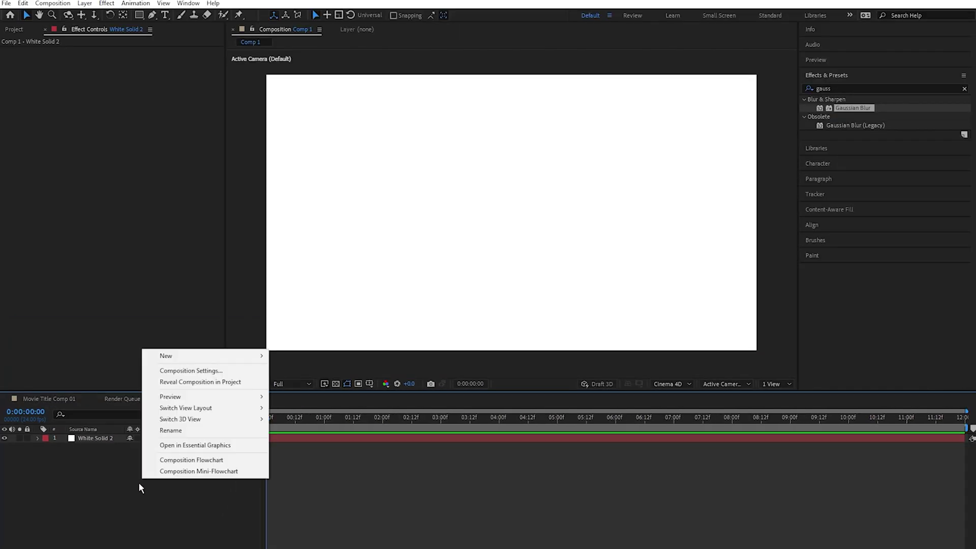
{"action": "mouse_move", "coordinate": [223, 355]}
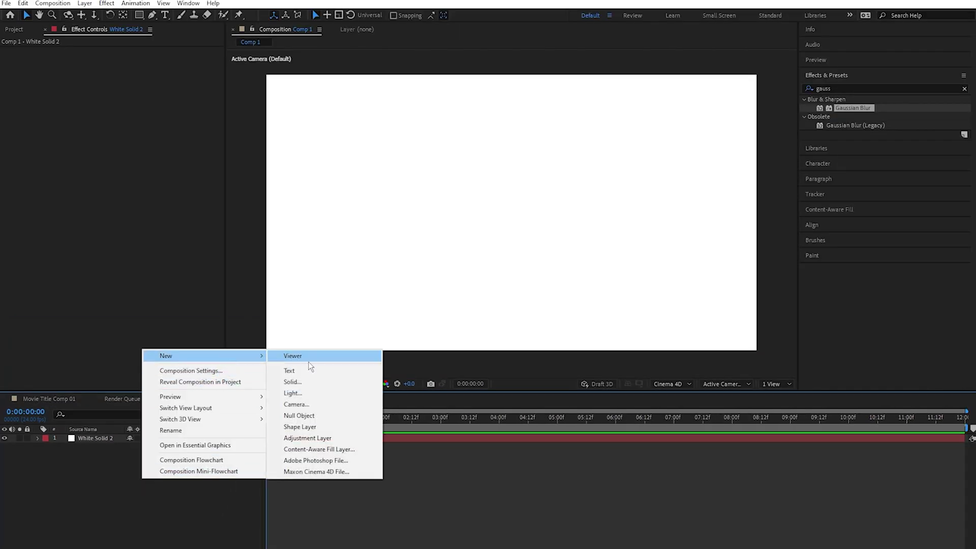
{"action": "left_click", "coordinate": [311, 393]}
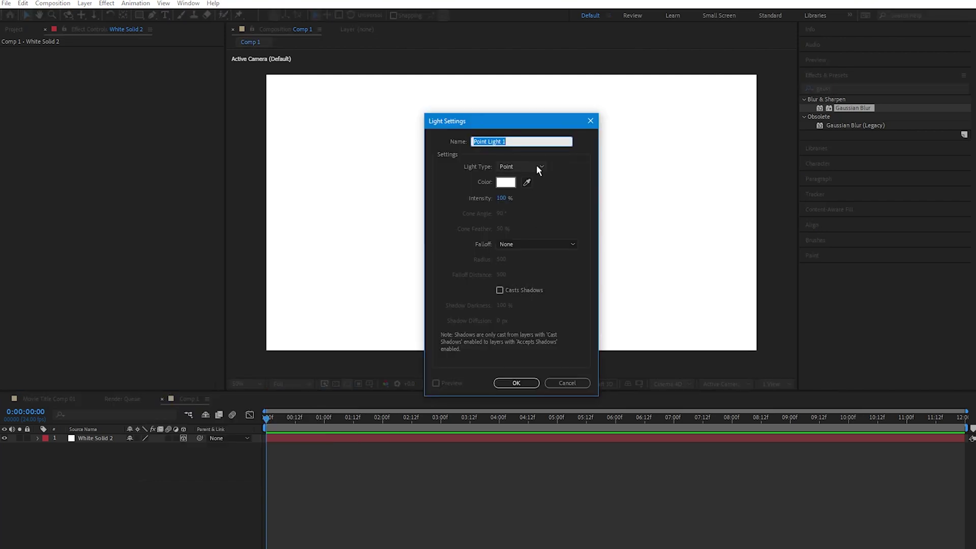
{"action": "left_click", "coordinate": [516, 382]}
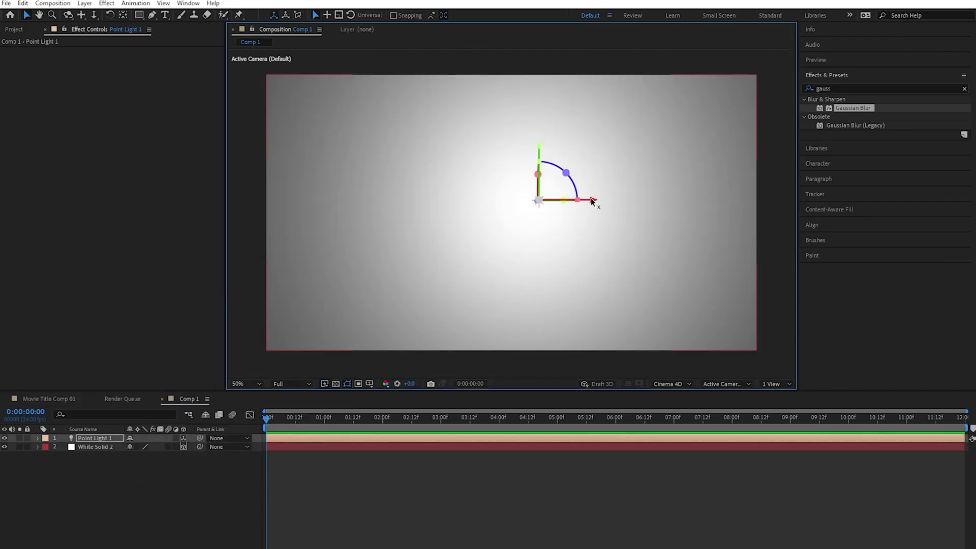
{"action": "left_click_drag", "start_coordinate": [539, 148], "coordinate": [508, 146]}
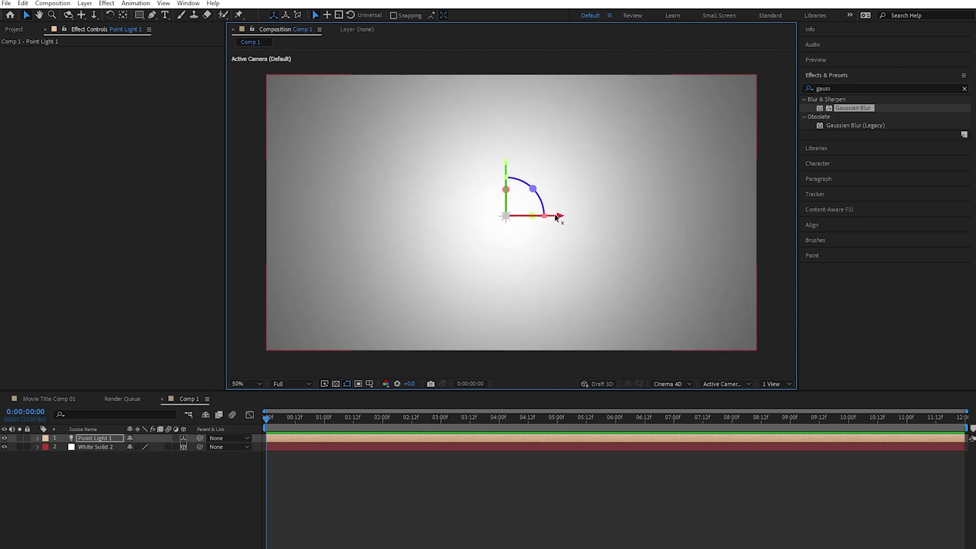
{"action": "left_click_drag", "start_coordinate": [554, 216], "coordinate": [560, 218]}
{"action": "left_click", "coordinate": [111, 513]}
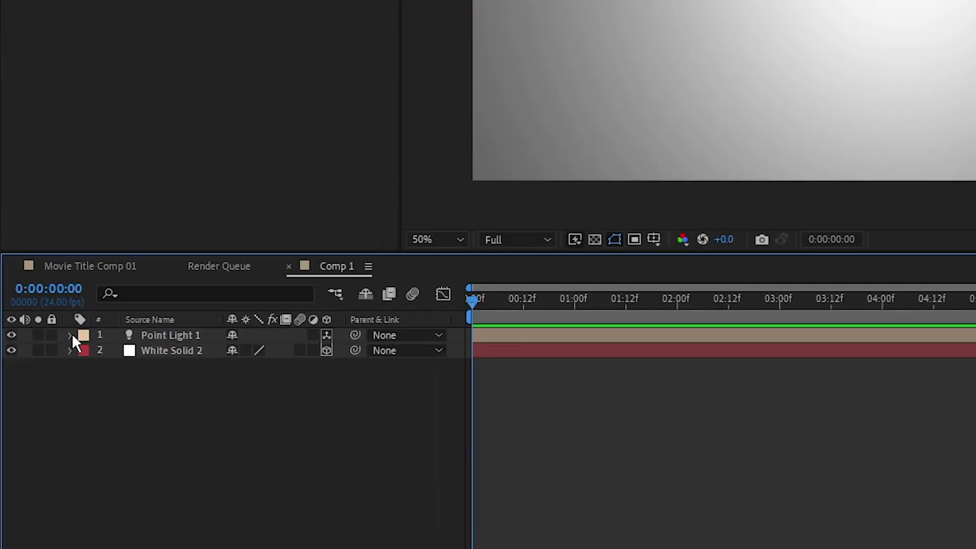
Step: Set a starting Intensity keyframe of 250% on Point Light 1
{"action": "left_click", "coordinate": [37, 438]}
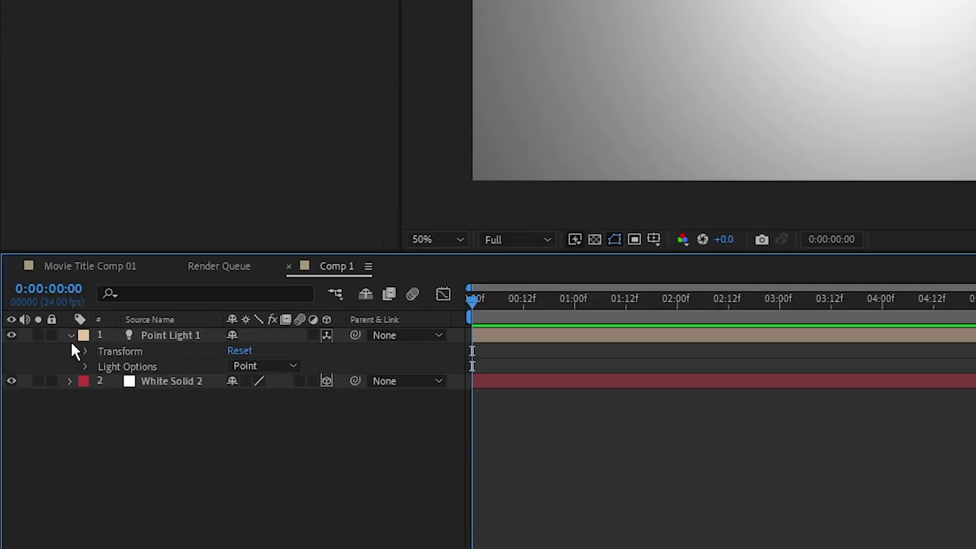
{"action": "left_click", "coordinate": [86, 366]}
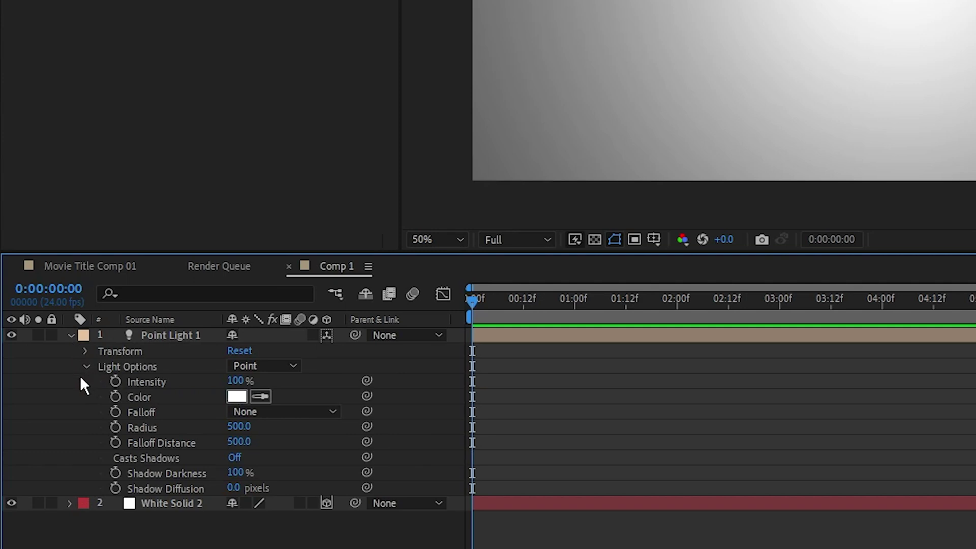
{"action": "left_click", "coordinate": [115, 381]}
{"action": "left_click", "coordinate": [235, 382]}
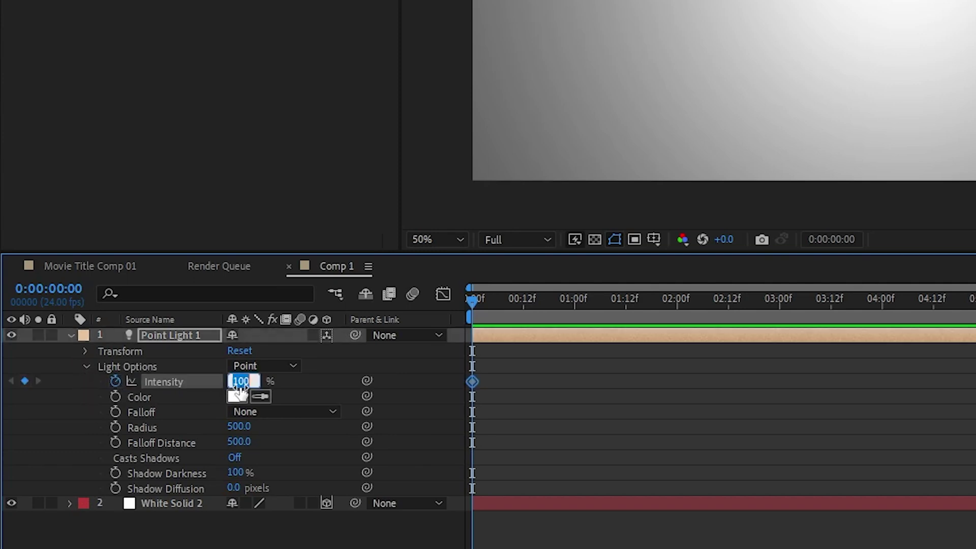
{"action": "type", "text": "250"}
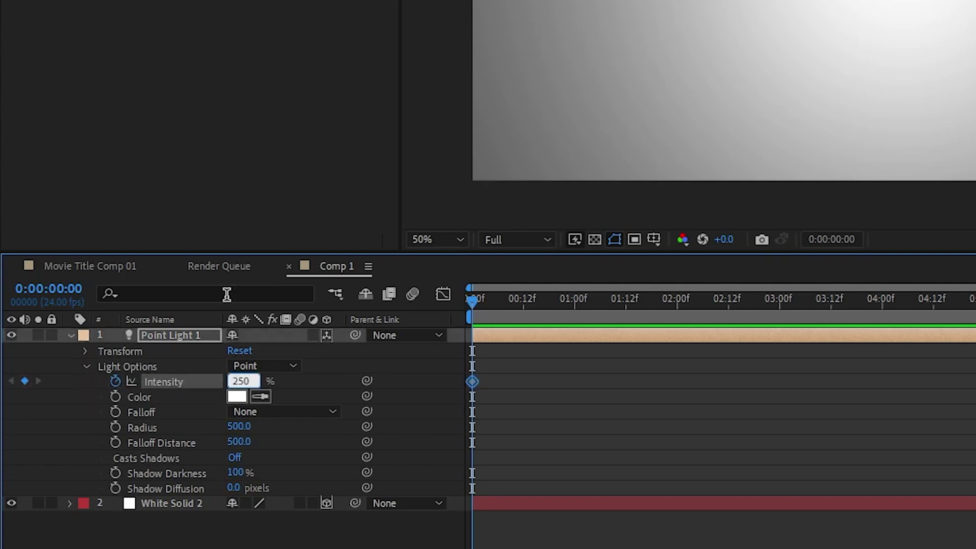
{"action": "key", "text": "Return"}
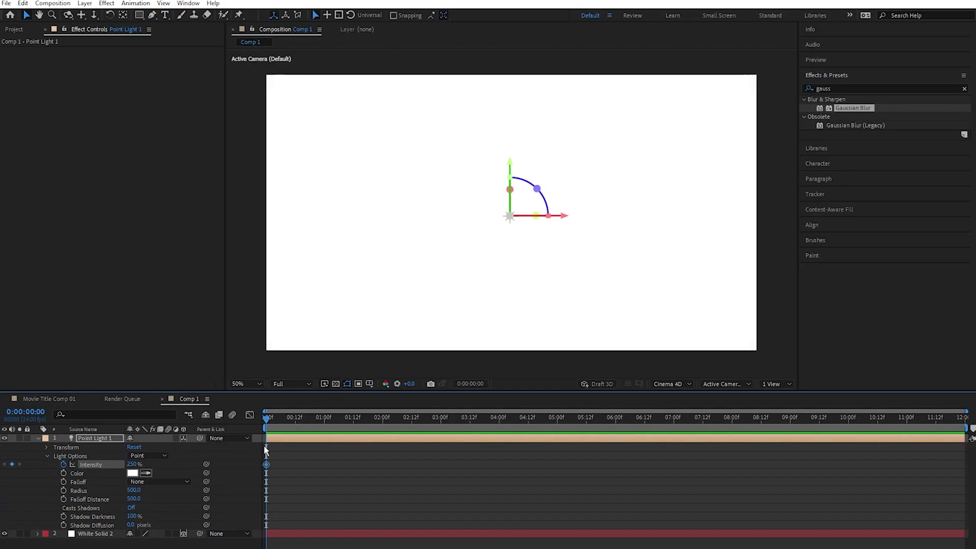
Step: Keyframe Intensity to 0% at three seconds and scrub to check the fade to black
{"action": "left_click_drag", "start_coordinate": [266, 418], "coordinate": [440, 418]}
{"action": "left_click_drag", "start_coordinate": [132, 465], "coordinate": [91, 465]}
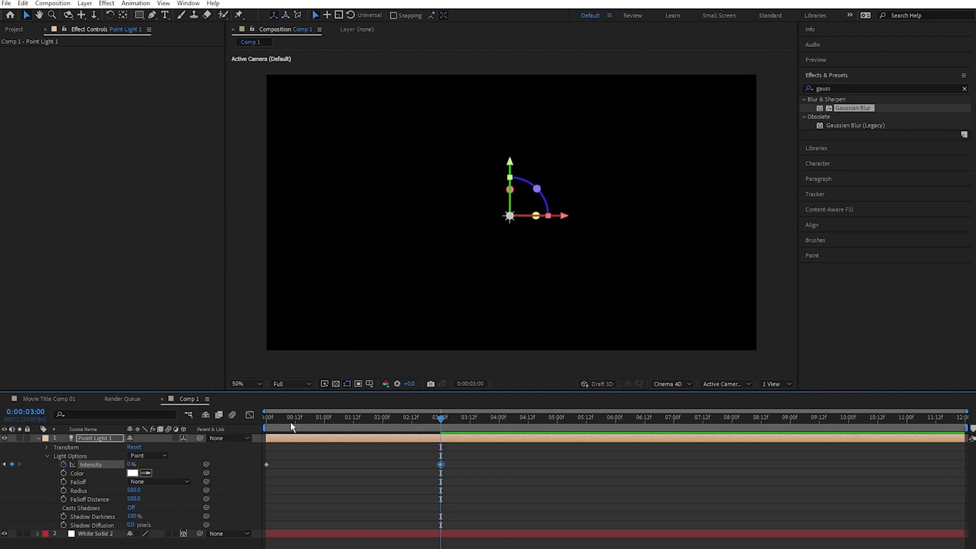
{"action": "left_click", "coordinate": [270, 419]}
{"action": "left_click_drag", "start_coordinate": [274, 422], "coordinate": [445, 446]}
Step: Give Point Light 1 Smooth falloff, Radius 750 and Falloff Distance 800, then return to Movie Title Comp 01
{"action": "key", "text": "Home"}
{"action": "left_click", "coordinate": [166, 484]}
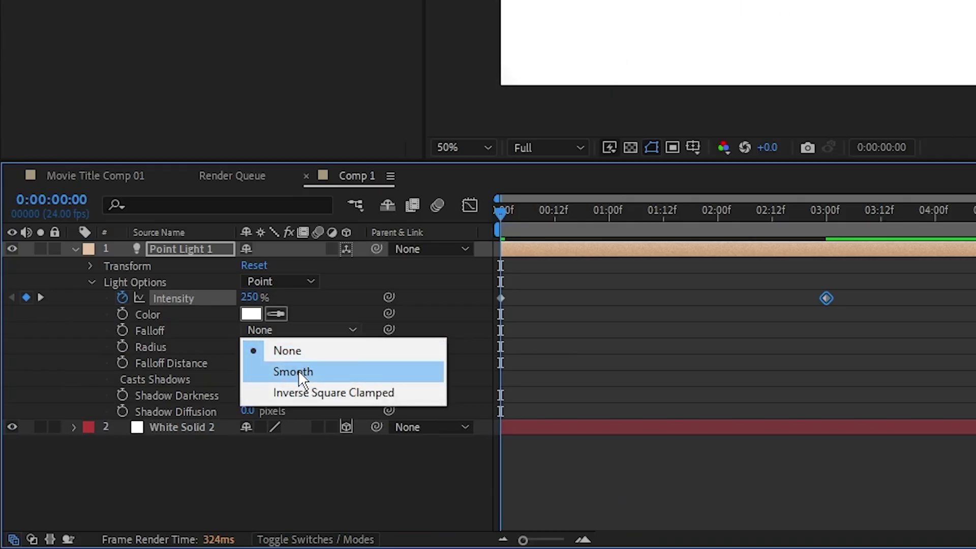
{"action": "left_click", "coordinate": [157, 505]}
{"action": "left_click", "coordinate": [135, 491]}
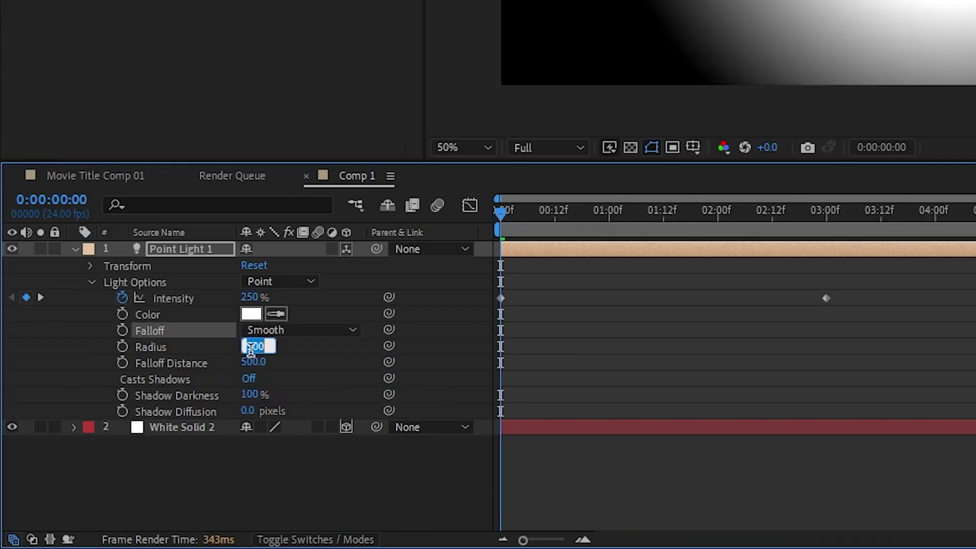
{"action": "type", "text": "750"}
{"action": "key", "text": "Return"}
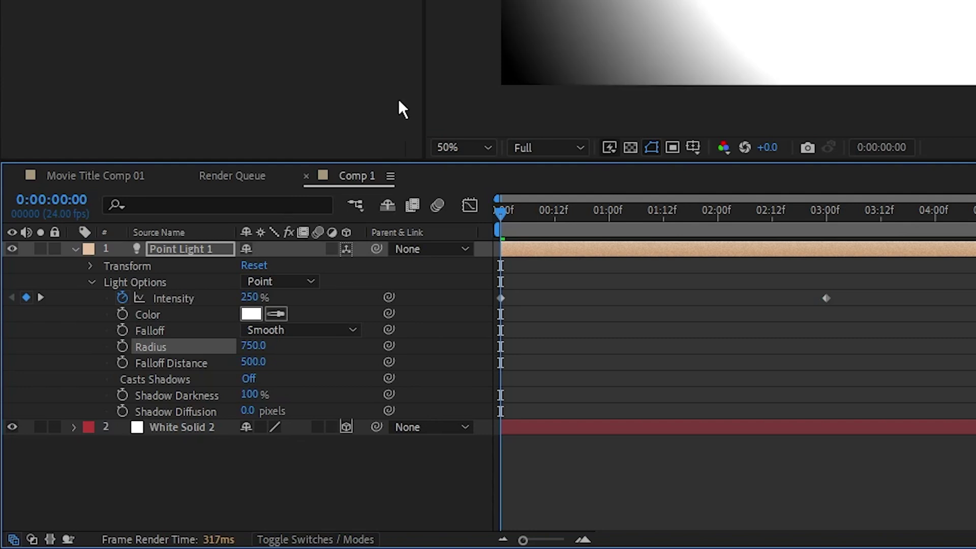
{"action": "left_click", "coordinate": [254, 362]}
{"action": "type", "text": "800"}
{"action": "key", "text": "Return"}
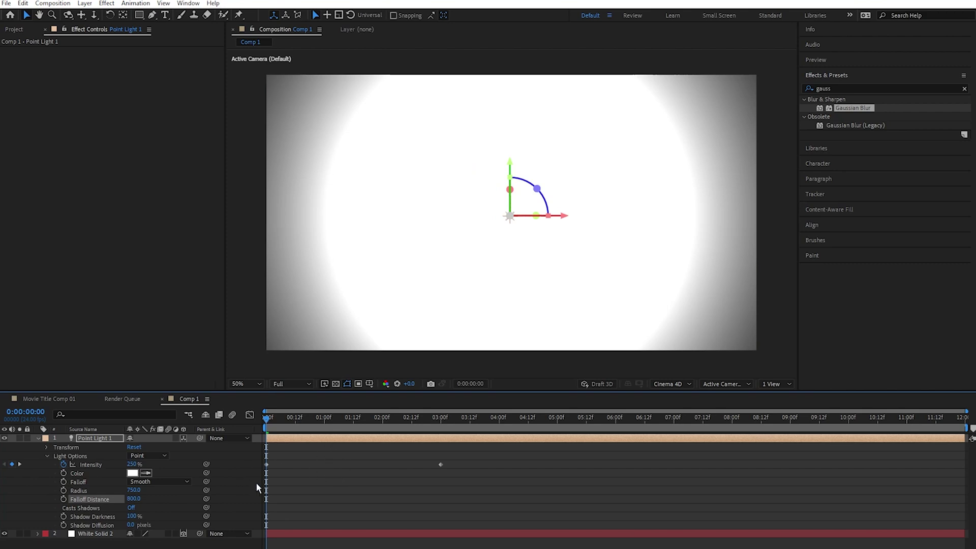
{"action": "left_click", "coordinate": [48, 398]}
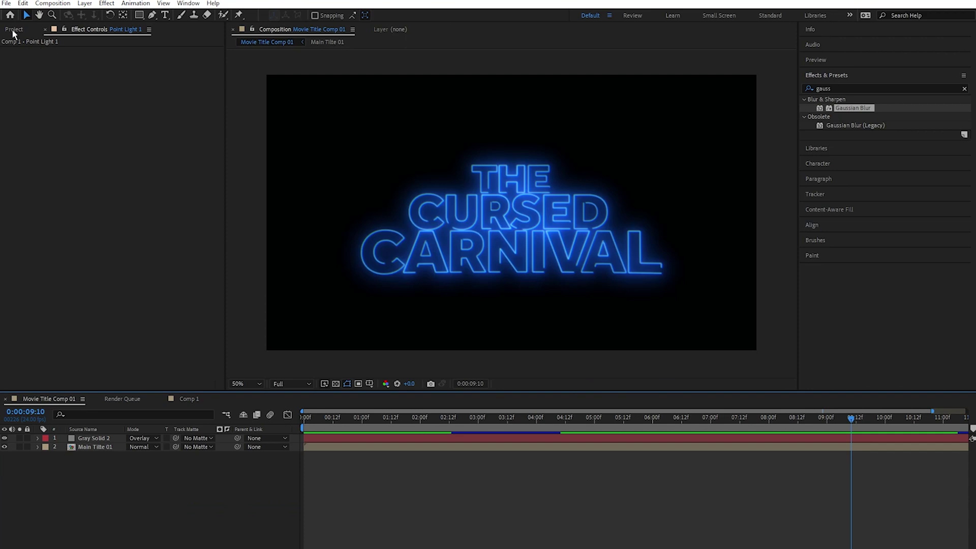
Step: Insert Comp 1 into Movie Title Comp 01 in Multiply mode and move its start later
{"action": "left_click", "coordinate": [14, 29]}
{"action": "left_click", "coordinate": [37, 132]}
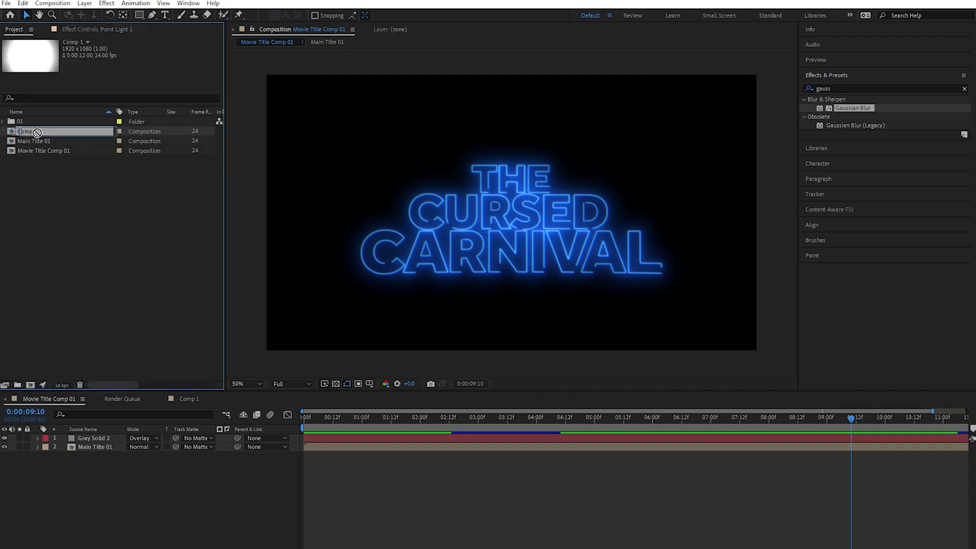
{"action": "left_click_drag", "start_coordinate": [36, 133], "coordinate": [121, 448]}
{"action": "left_click", "coordinate": [149, 448]}
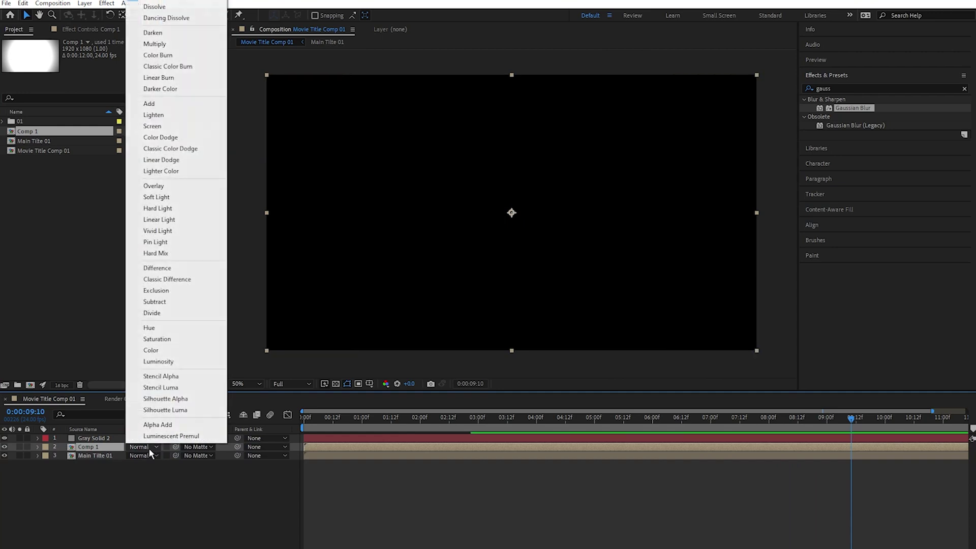
{"action": "left_click", "coordinate": [201, 44]}
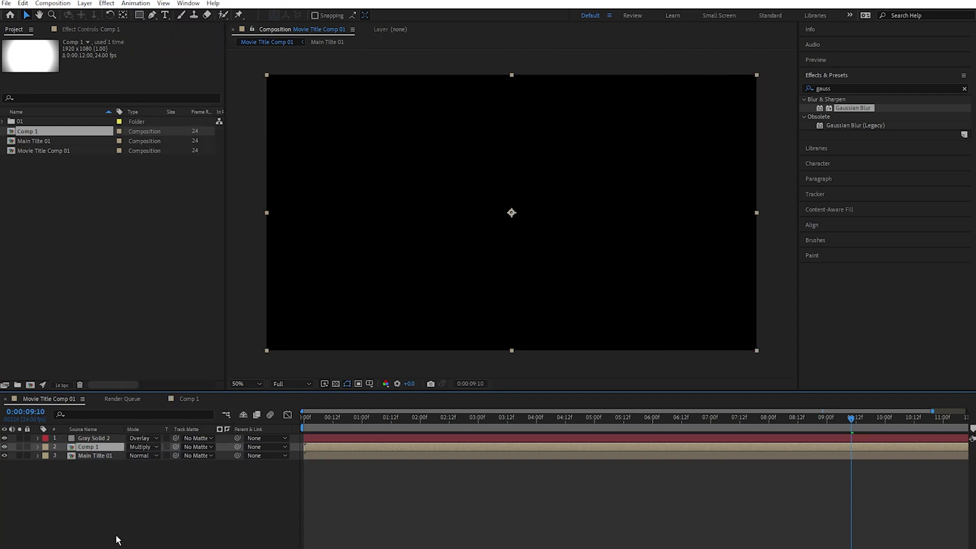
{"action": "key", "text": "space"}
{"action": "left_click_drag", "start_coordinate": [359, 450], "coordinate": [654, 450]}
Step: Apply Hue/Saturation to Main Tilte 01 and rotate Master Hue to -136° for a green title
{"action": "left_click", "coordinate": [964, 89]}
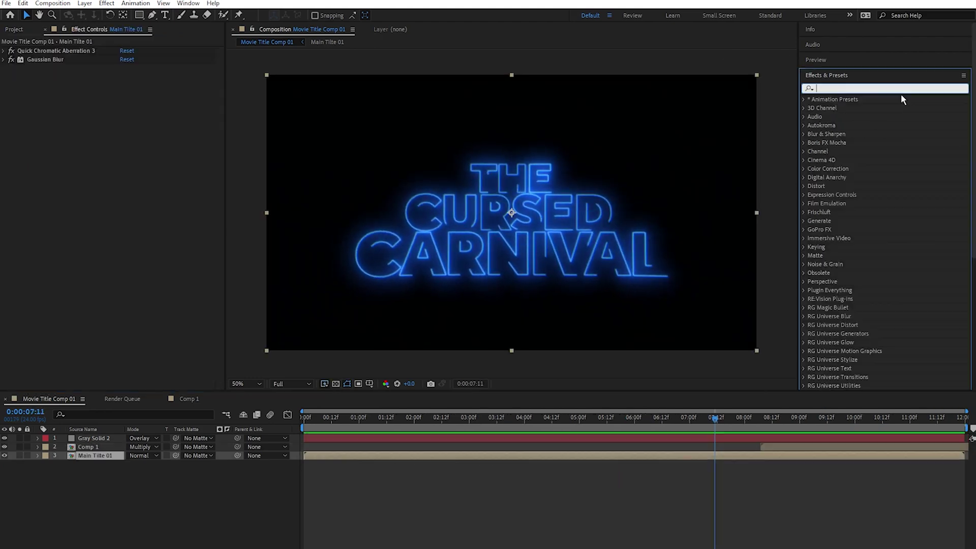
{"action": "type", "text": "hue"}
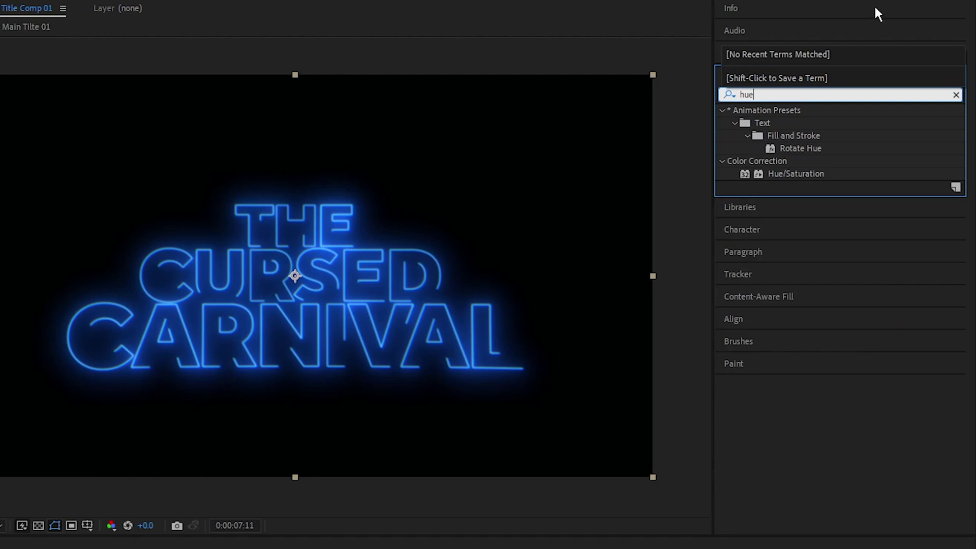
{"action": "left_click", "coordinate": [791, 173]}
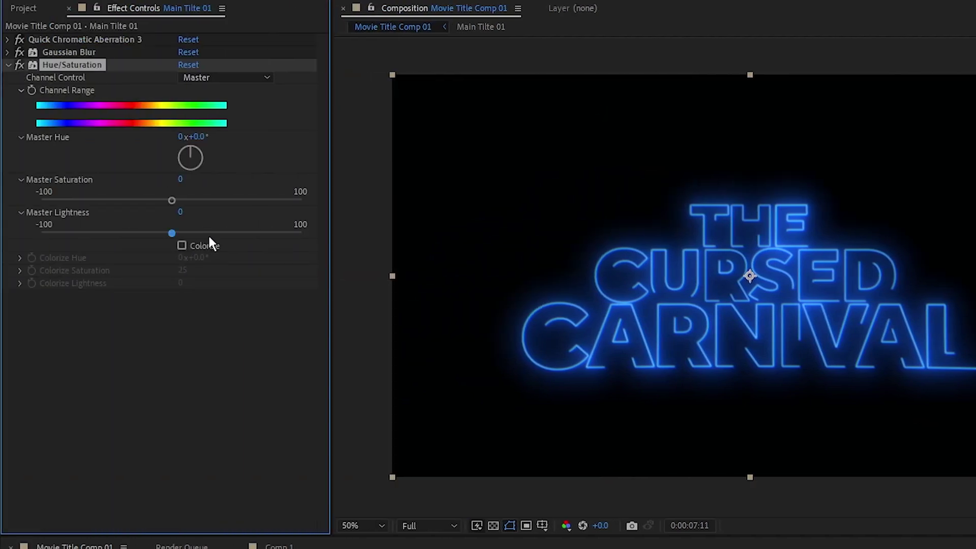
{"action": "left_click", "coordinate": [184, 147]}
{"action": "left_click_drag", "start_coordinate": [168, 151], "coordinate": [152, 177]}
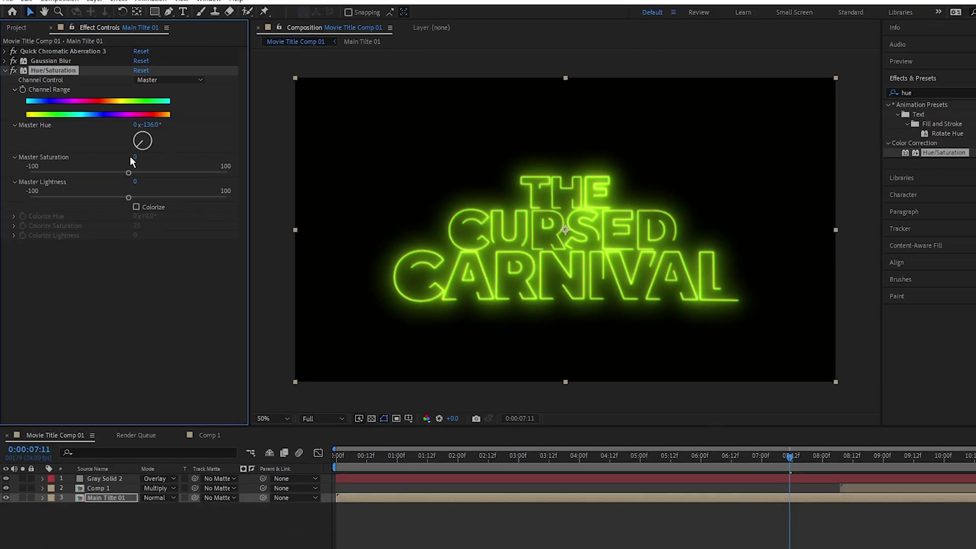